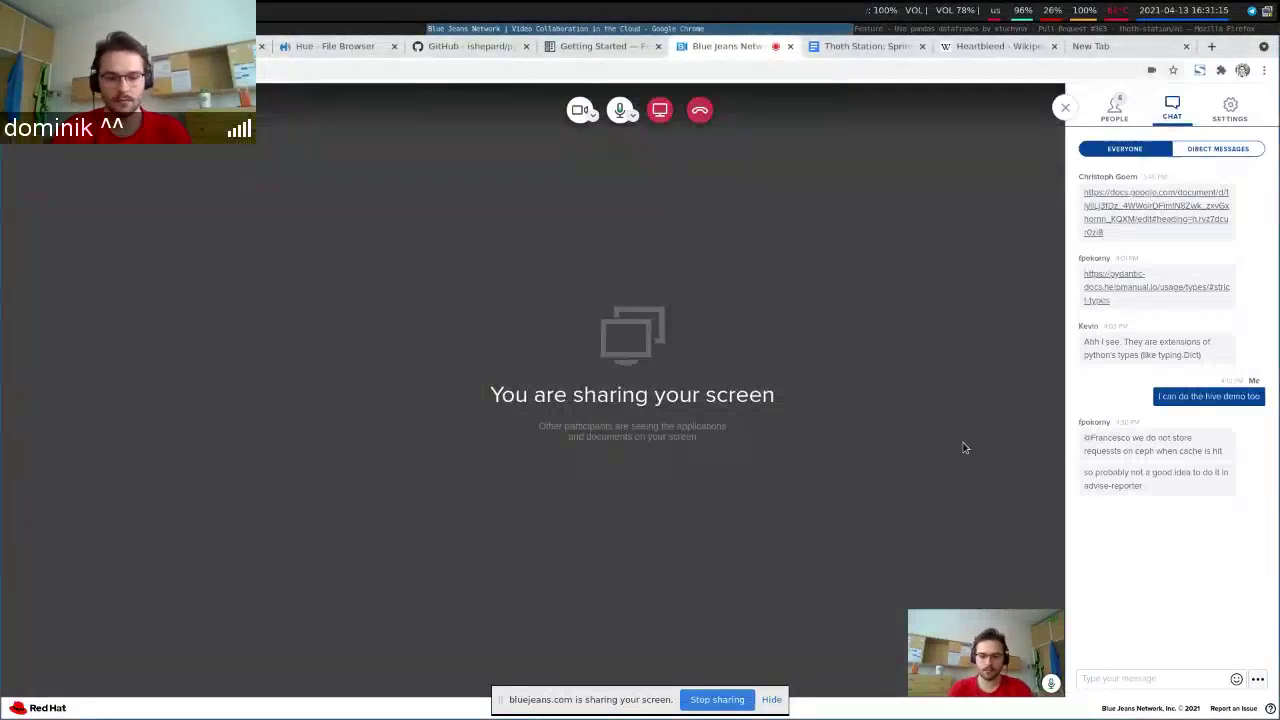
Switch to the SrcOpsMetrics project in Visual Studio Code and run the currently selected debug configuration.
key(super+w)
text(ad)
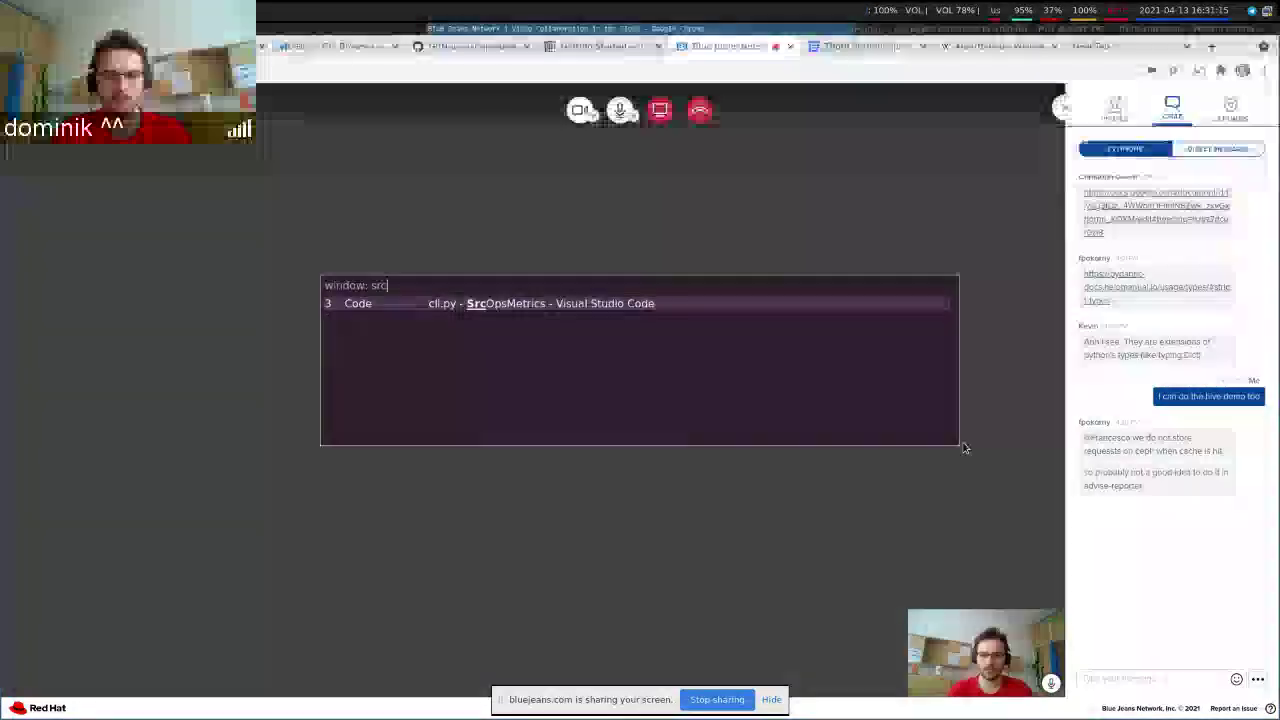
key(Return)
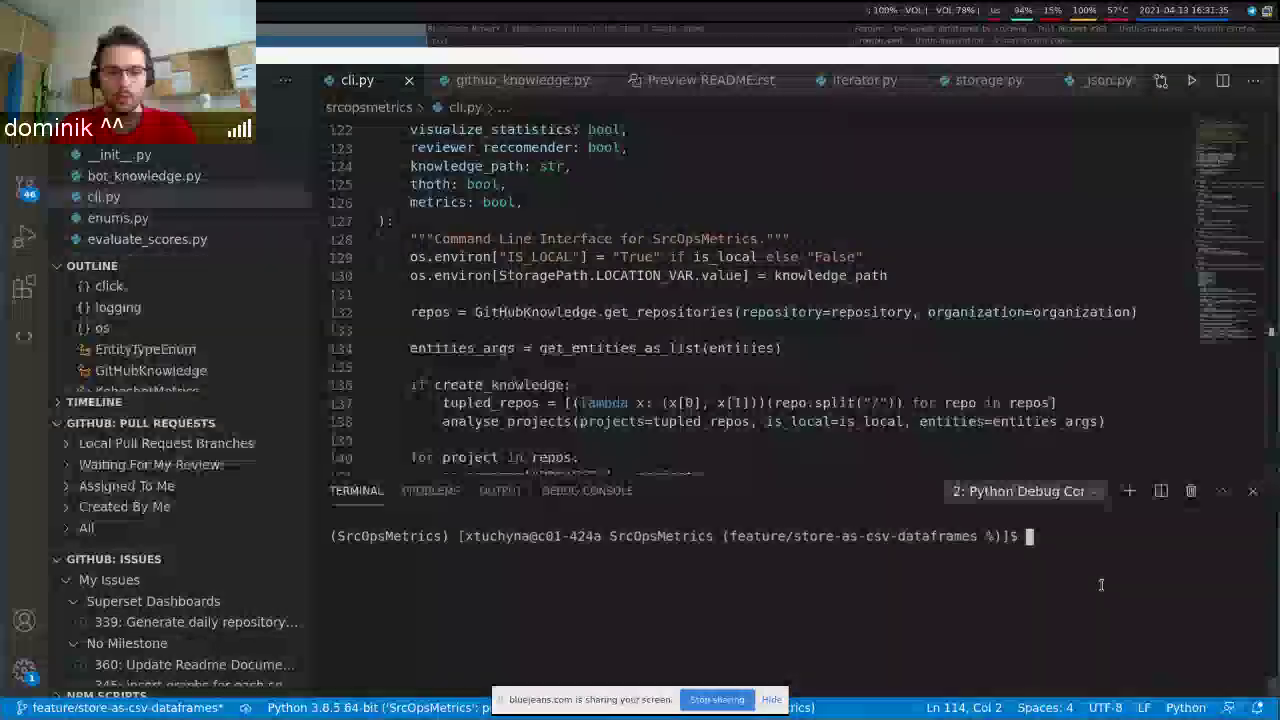
key(F5)
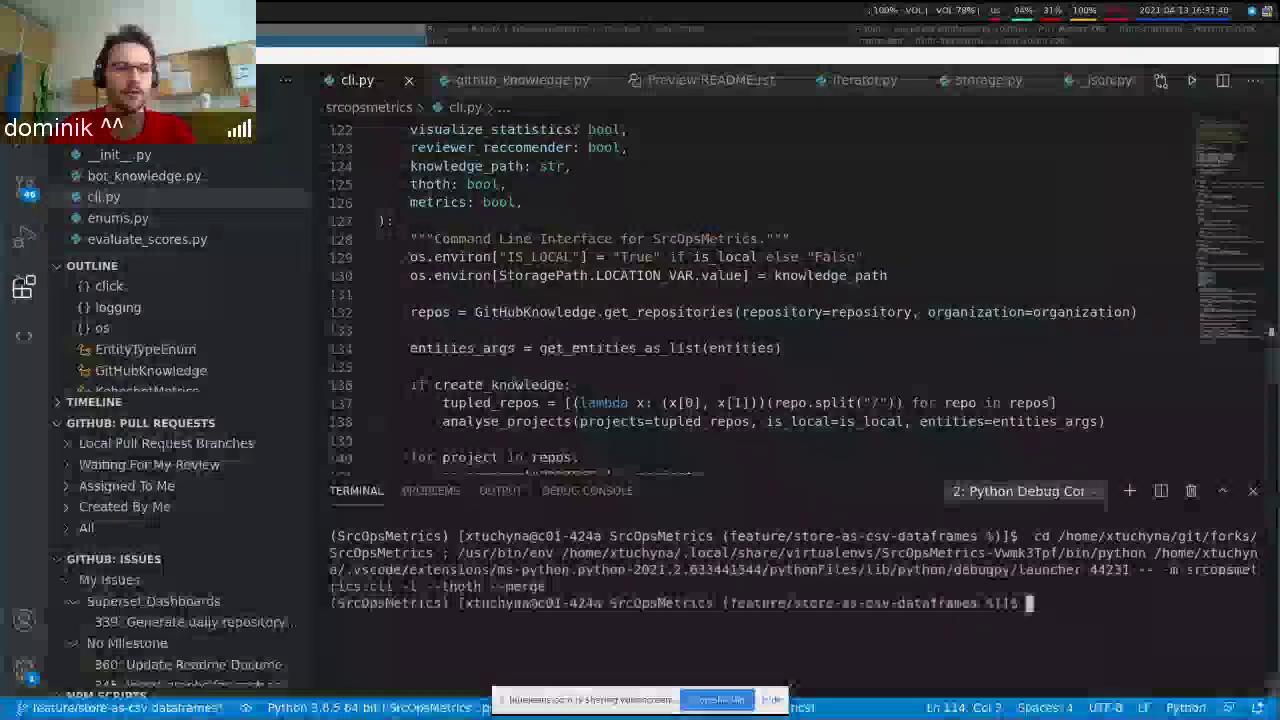
Select the debug configuration that analyses the repository's pull requests and run it.
click(24, 237)
click(200, 80)
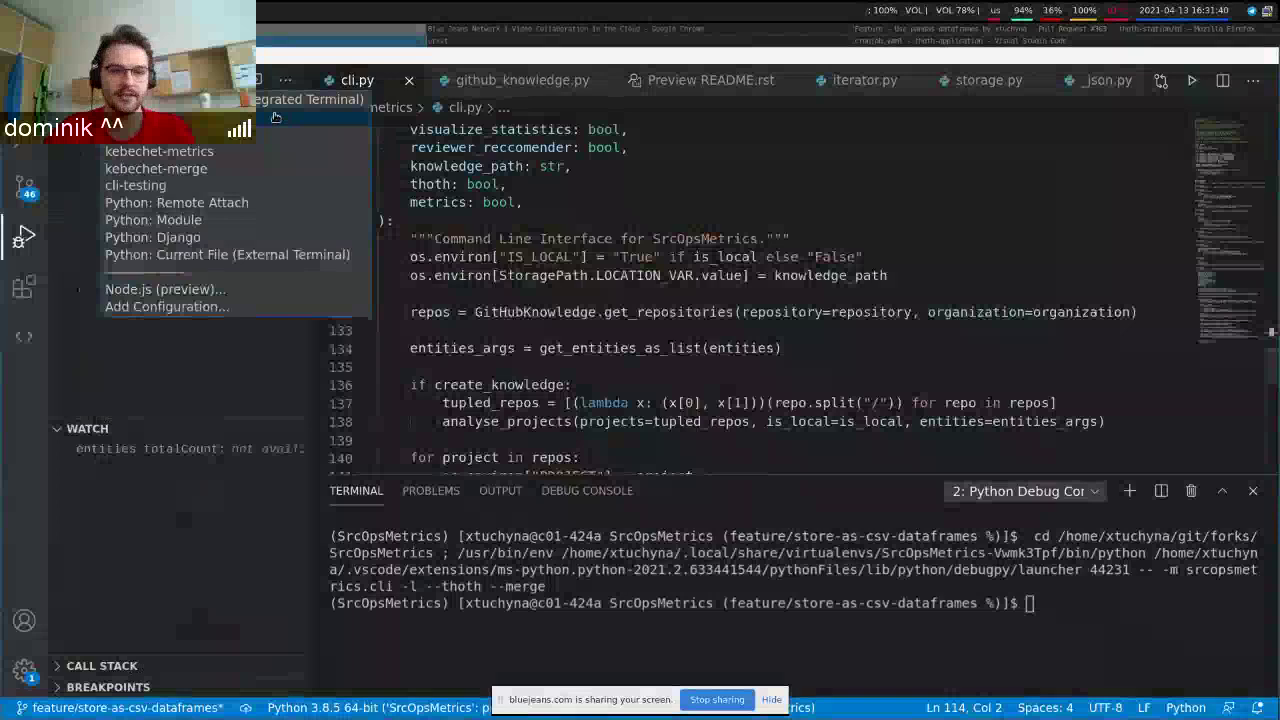
click(894, 375)
key(F5)
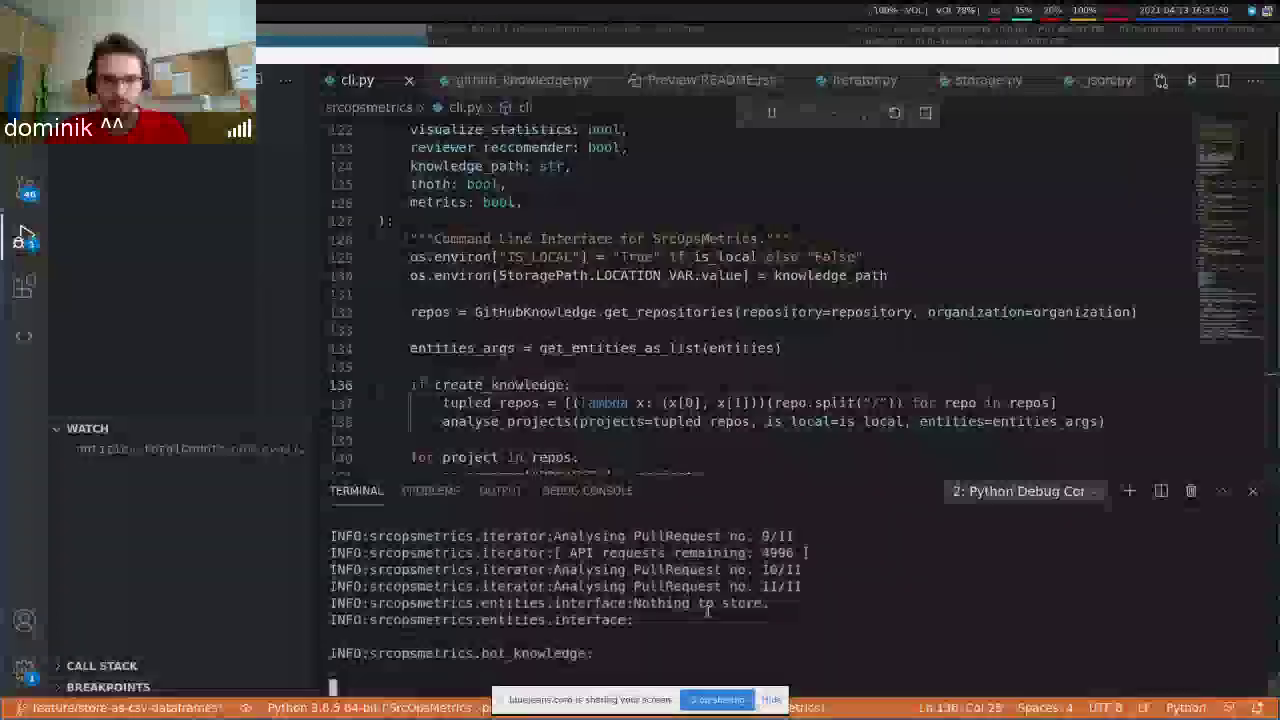
Widen the file explorer and open PullRequest.json under bot_knowledge/thoth-station/website-tooling to examine the stored pull request records.
click(24, 137)
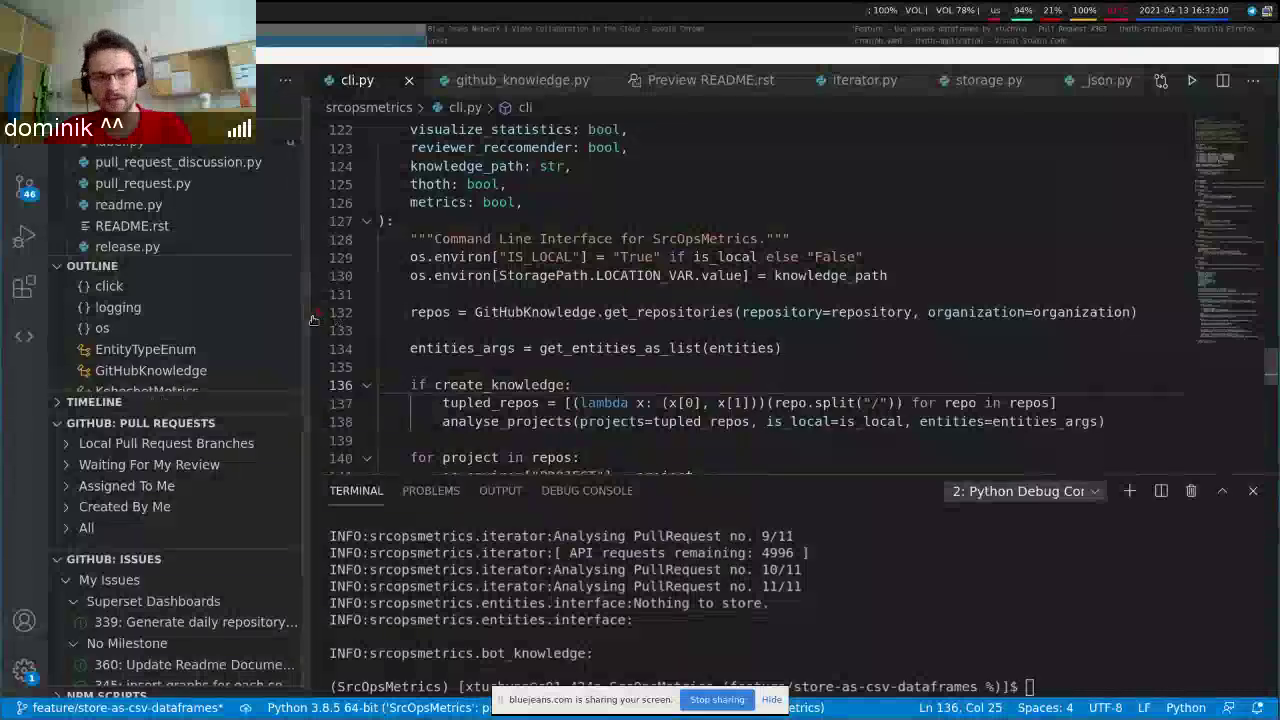
scroll(191, 206, up, 4)
scroll(191, 206, up, 5)
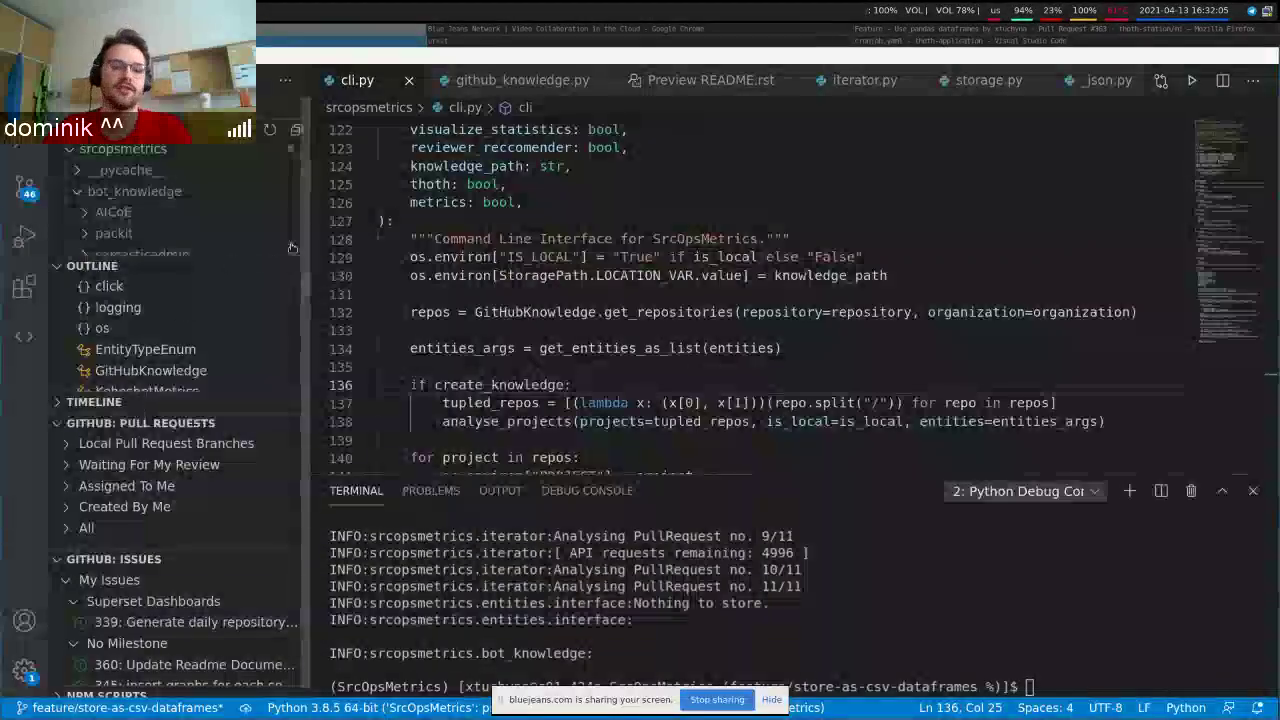
drag(303, 247, 450, 240)
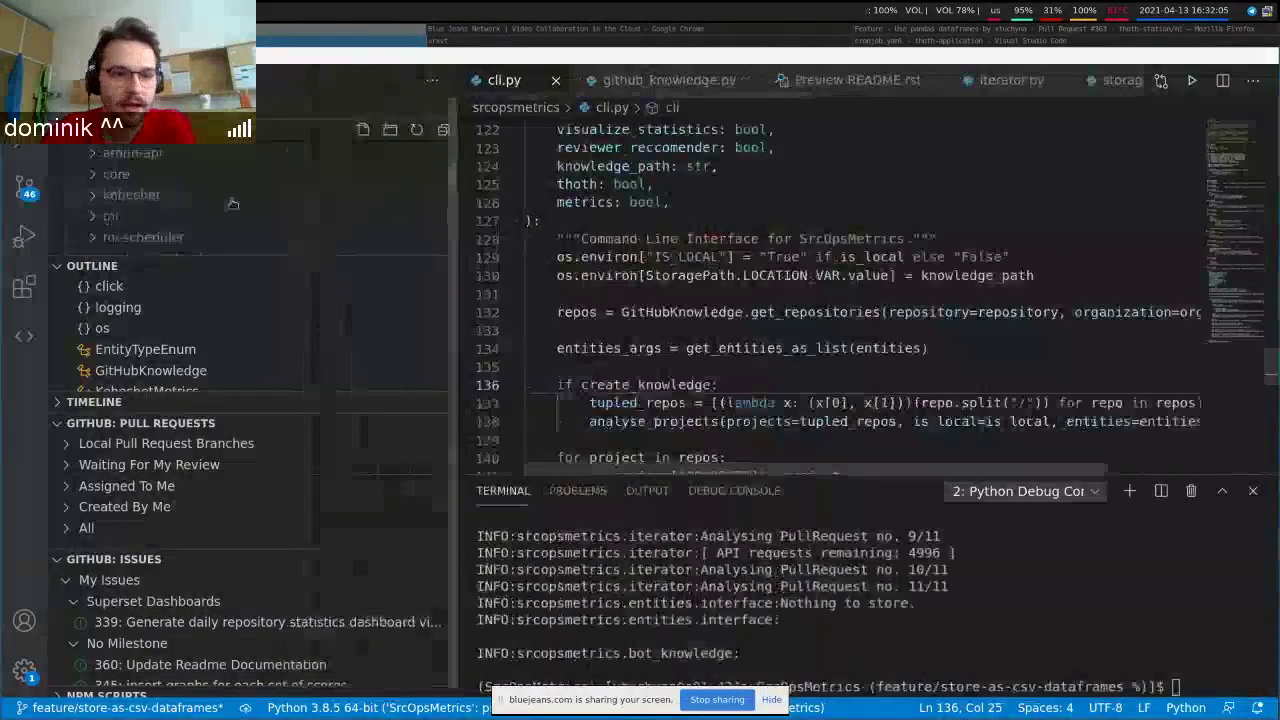
scroll(232, 203, down, 3)
click(225, 188)
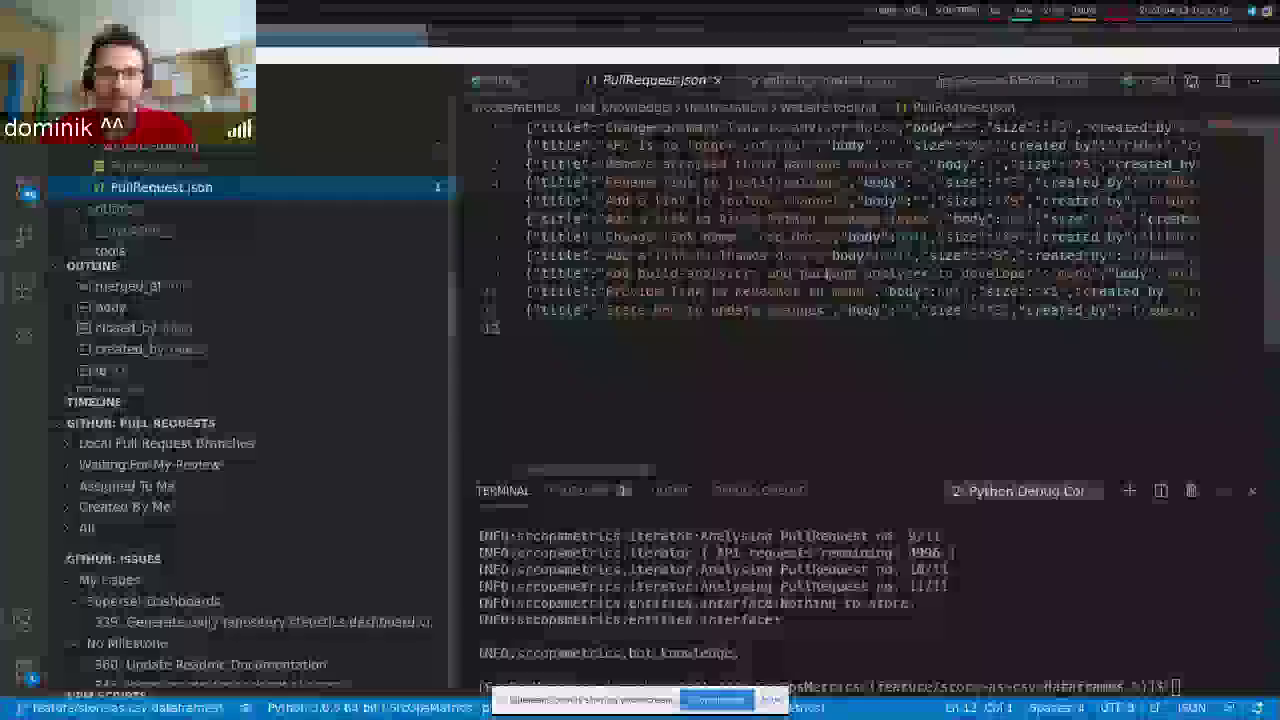
click(822, 273)
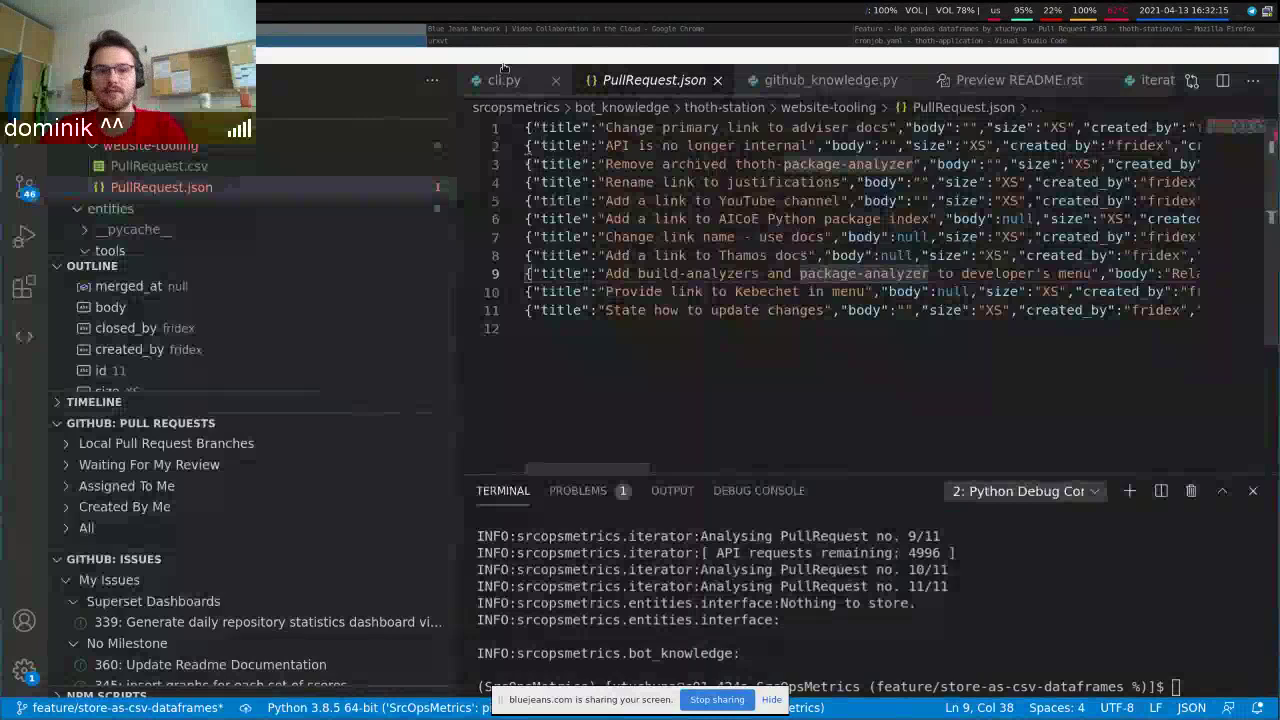
Switch to Hue in Chrome and view the tables of the thoth_srcops database.
click(447, 32)
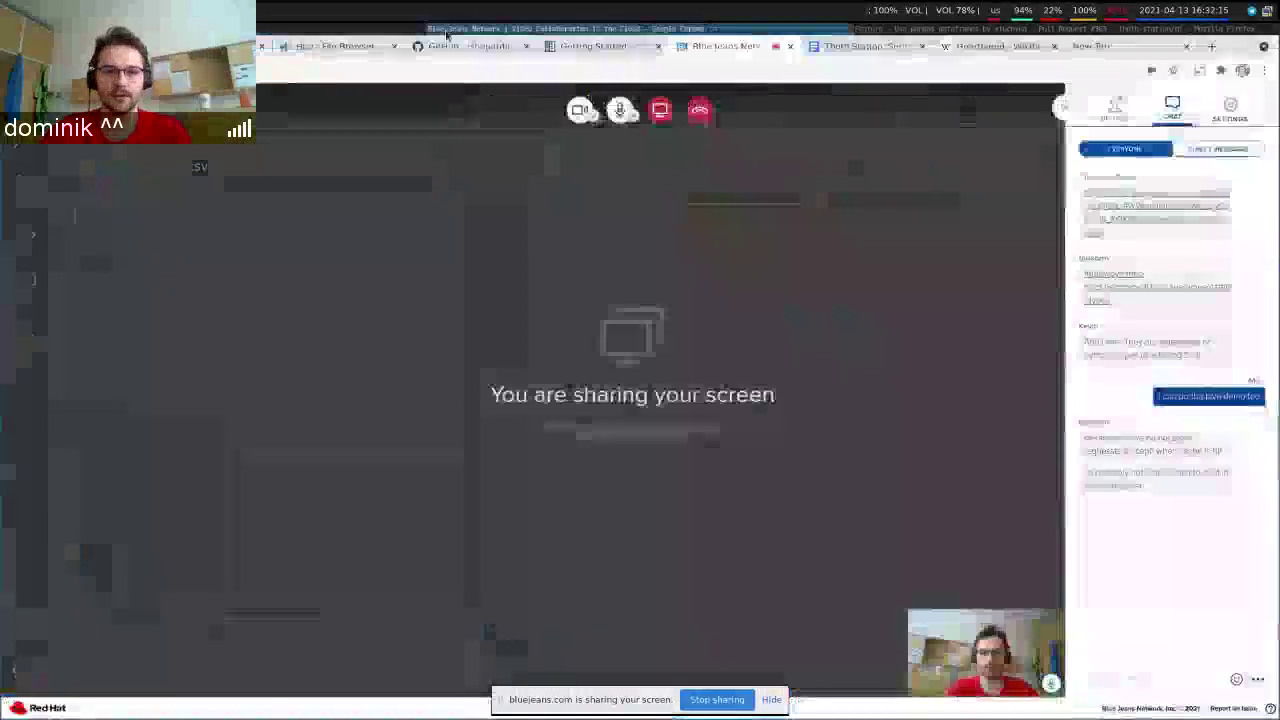
click(245, 46)
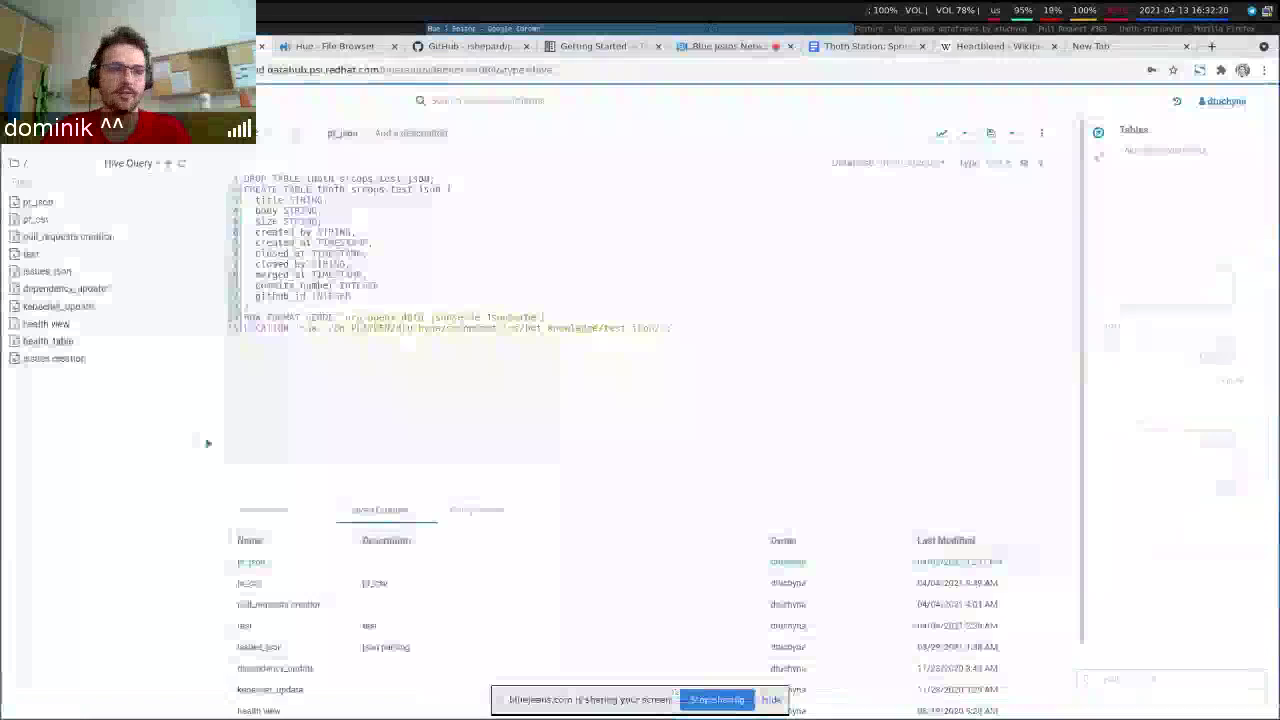
click(283, 52)
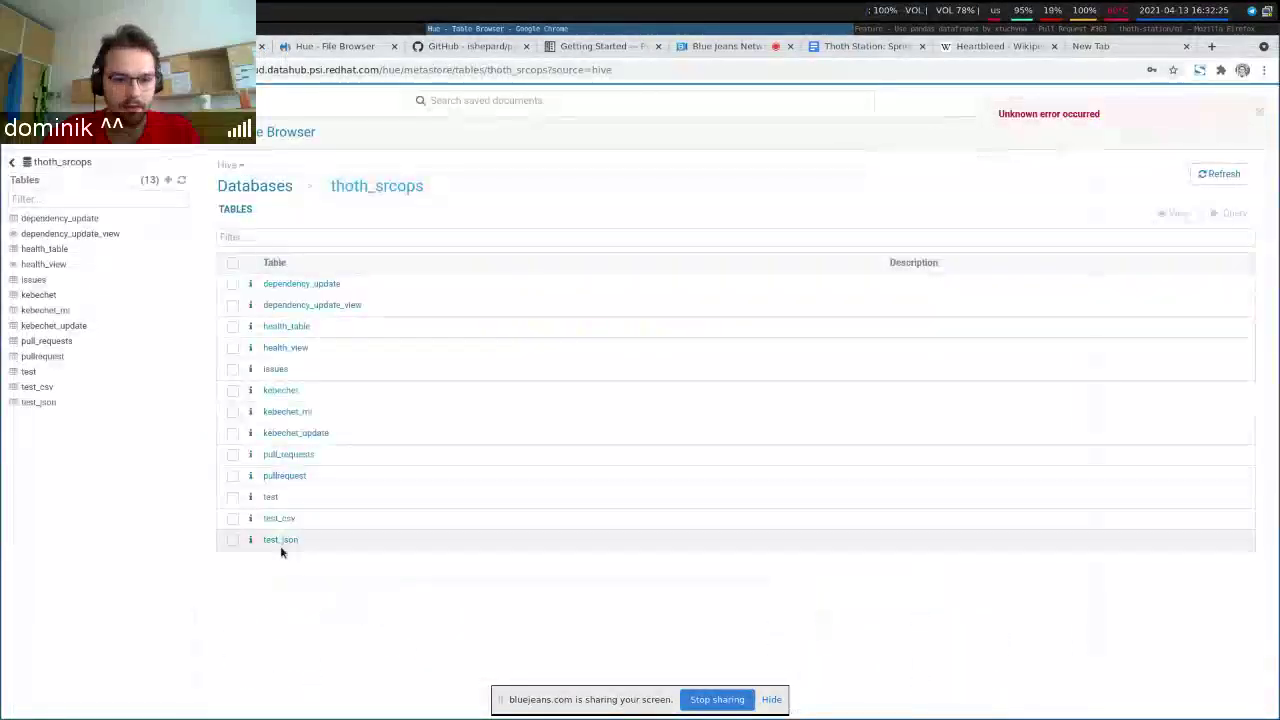
Return to the pr_json query and run only its DROP TABLE thoth_srcops.test_json statement.
key(alt+Left)
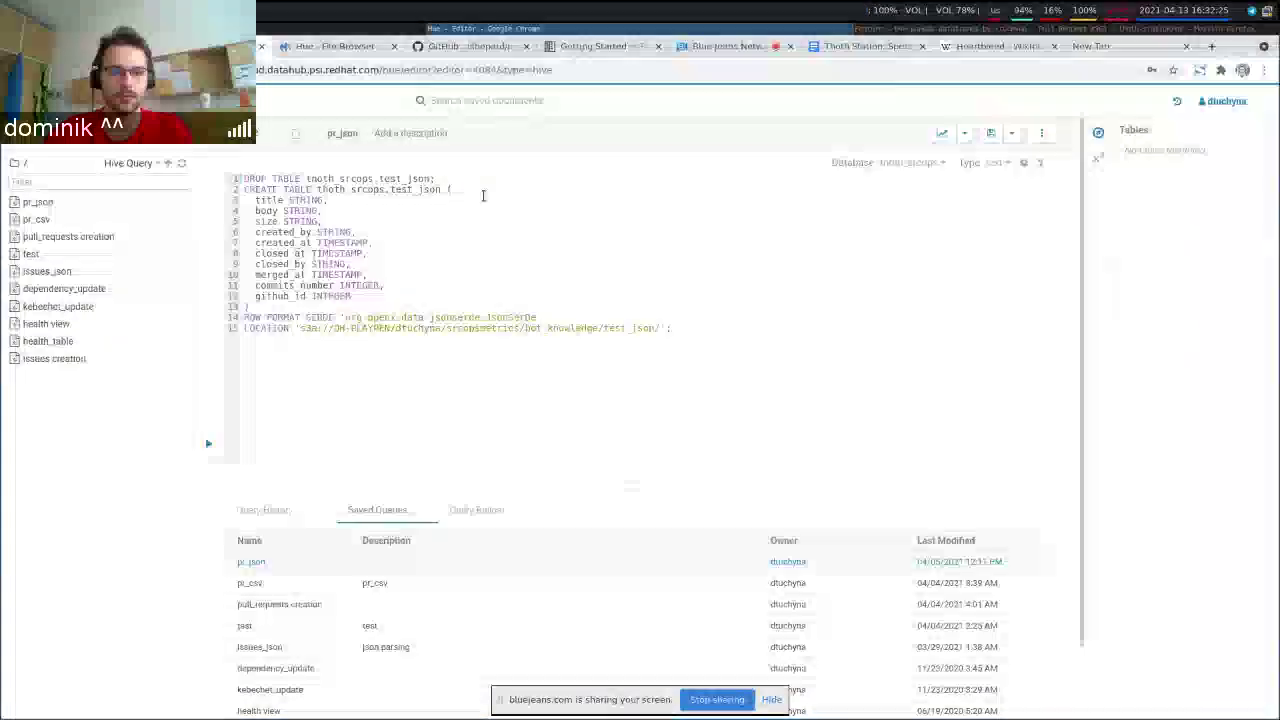
click(446, 179)
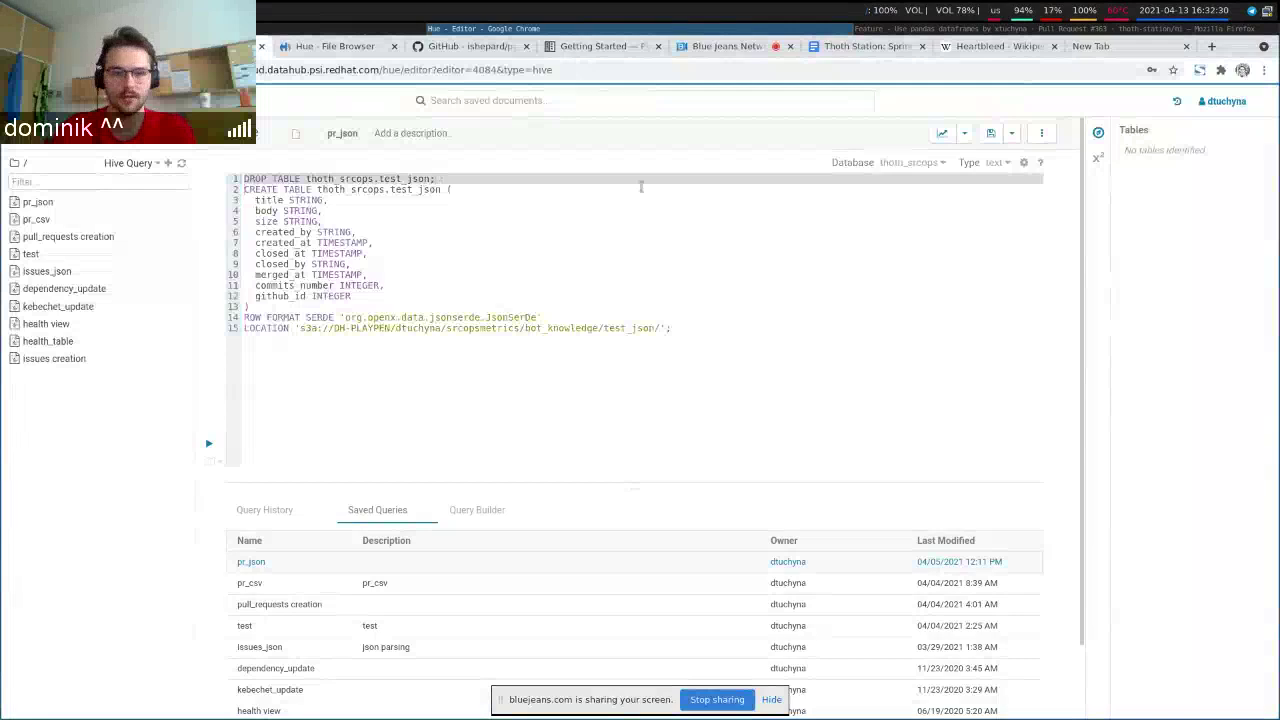
key(ctrl+Return)
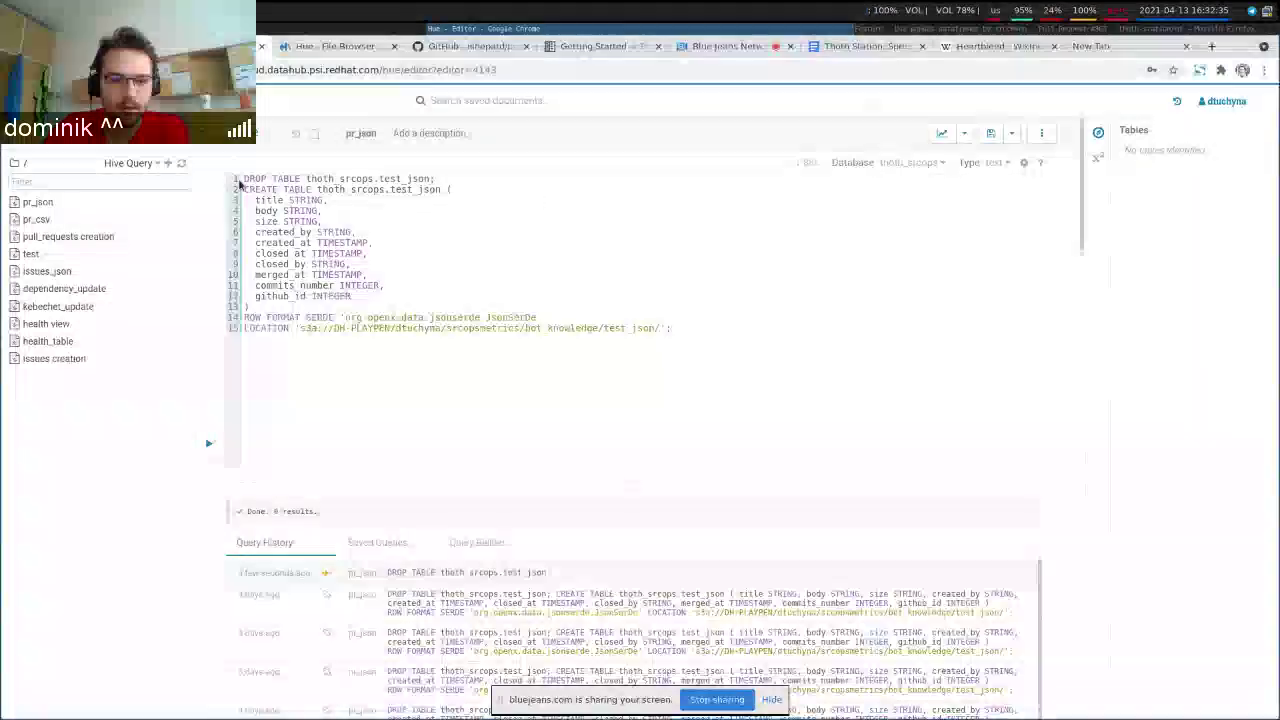
Open the DH-PLAYPEN bucket in Hue's S3 file browser by entering the path S3A://DH-PLAYPEN/.
click(335, 46)
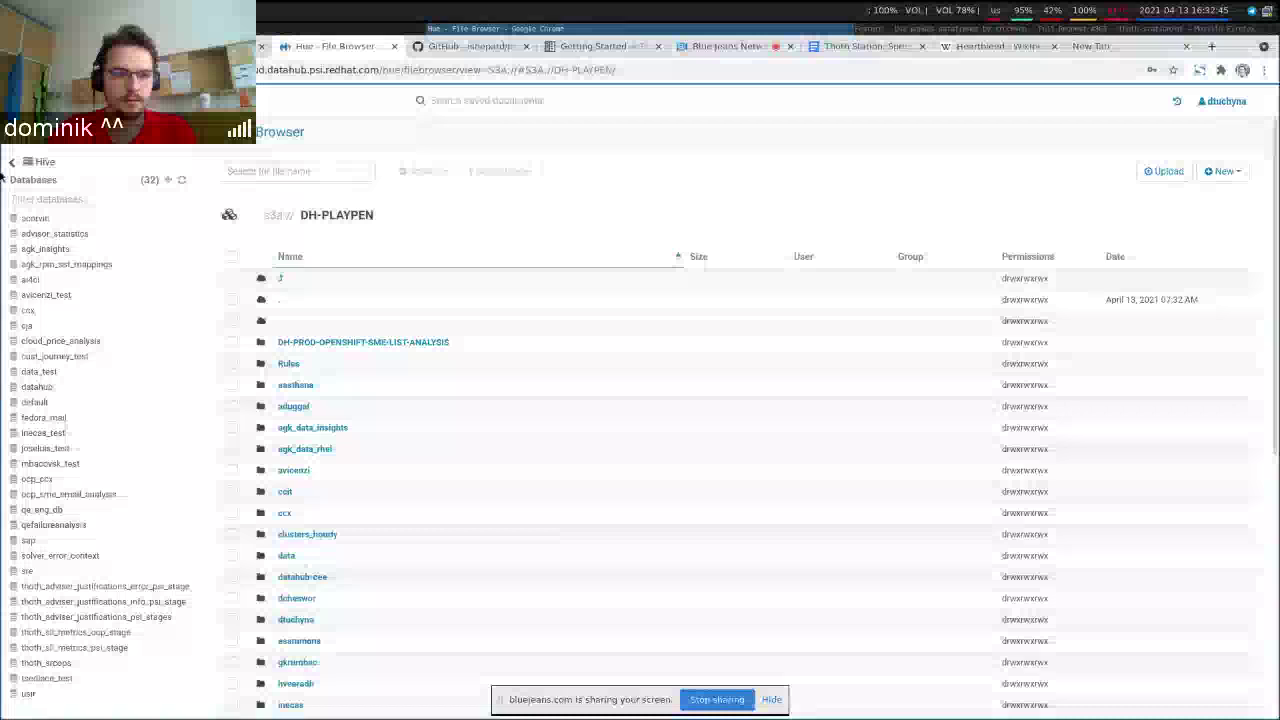
click(15, 100)
click(20, 309)
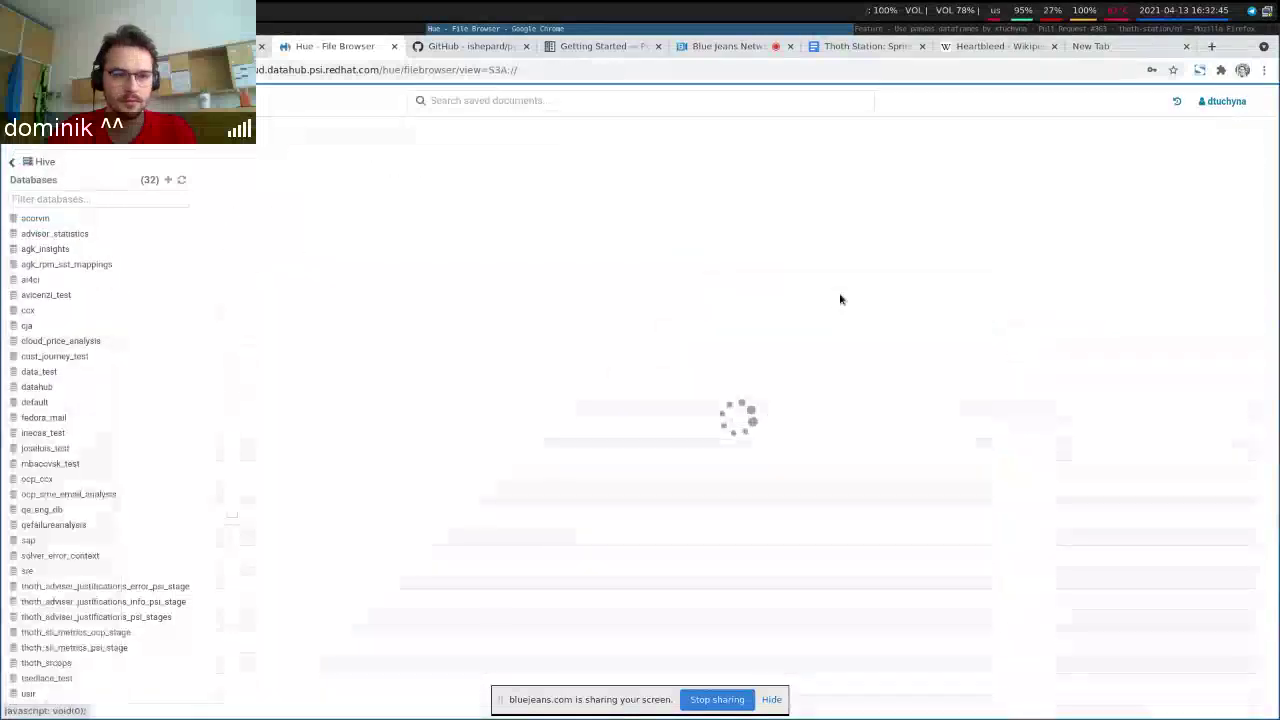
click(305, 176)
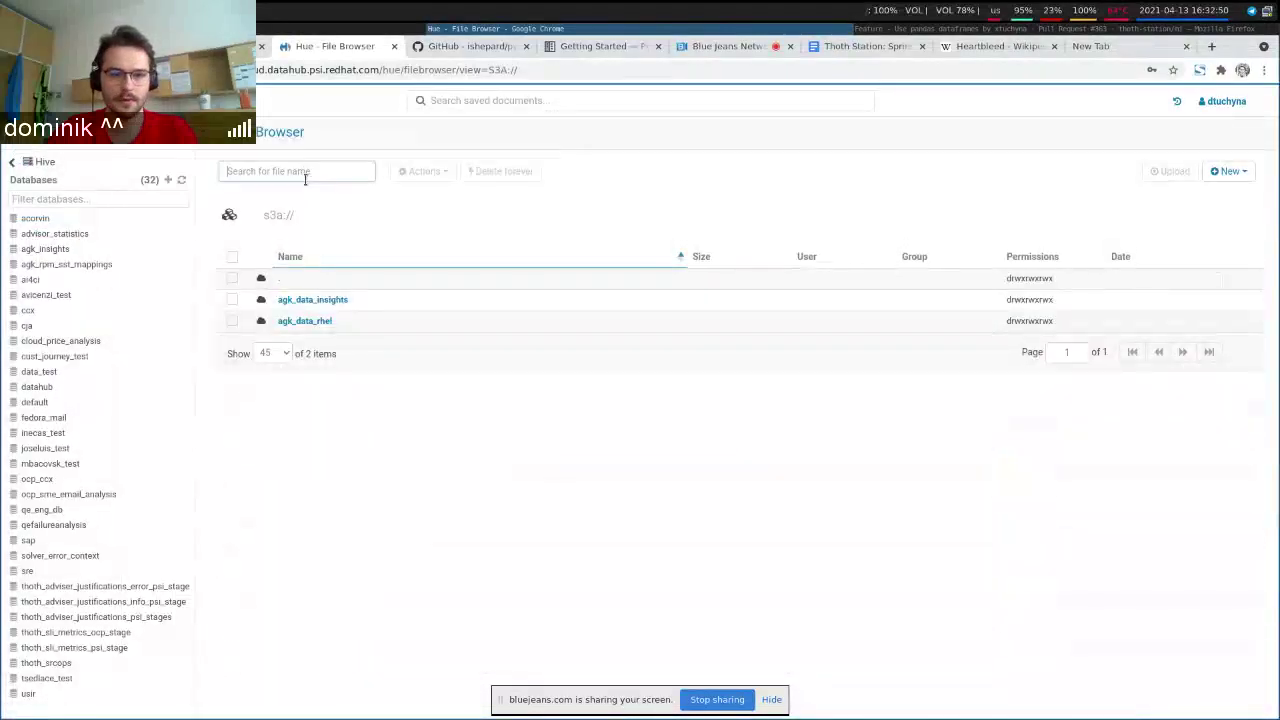
key(BackSpace)
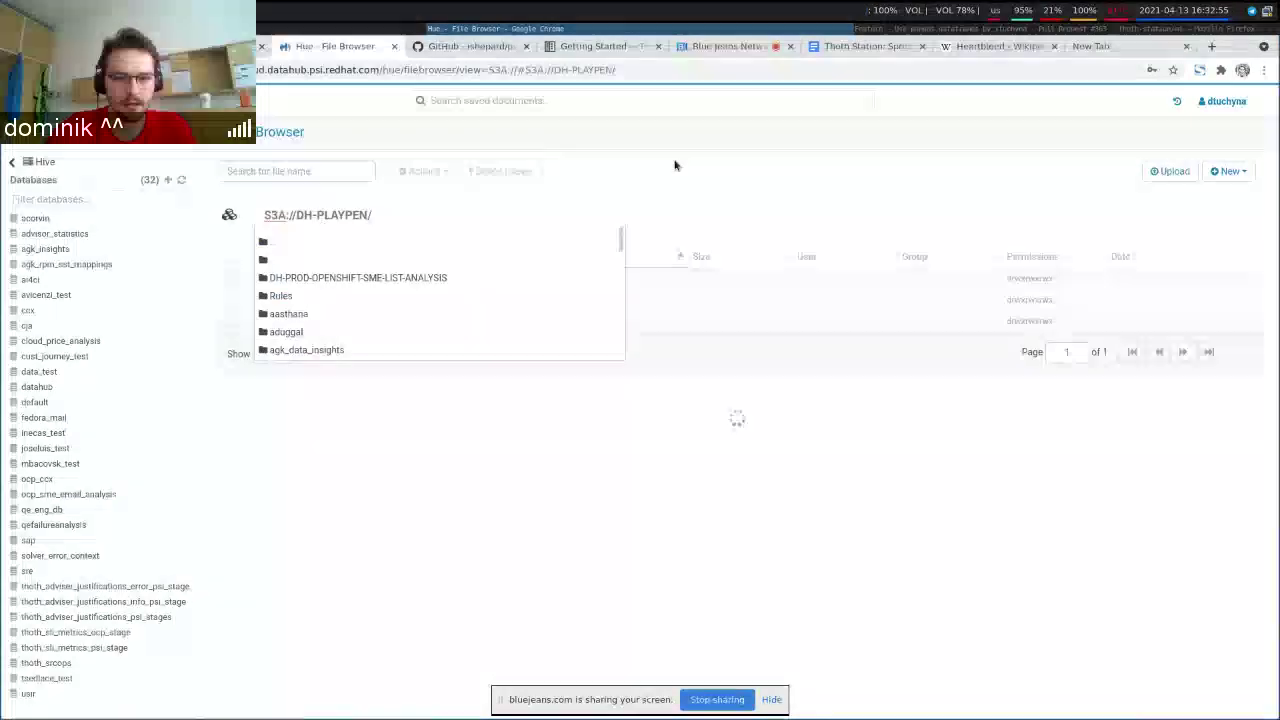
key(Return)
scroll(323, 430, down, 1)
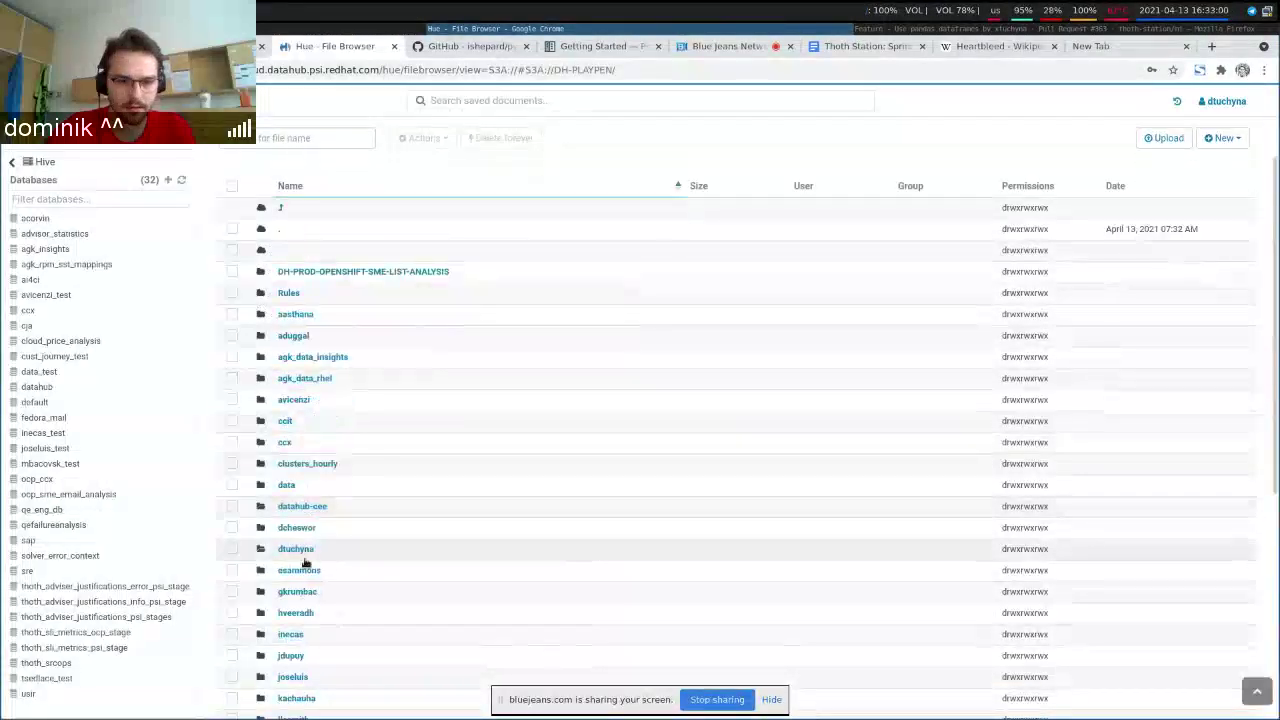
Permanently delete PullRequest.json from srcopsmetrics/bot_knowledge/test_json inside the account's own folder in the bucket.
click(293, 548)
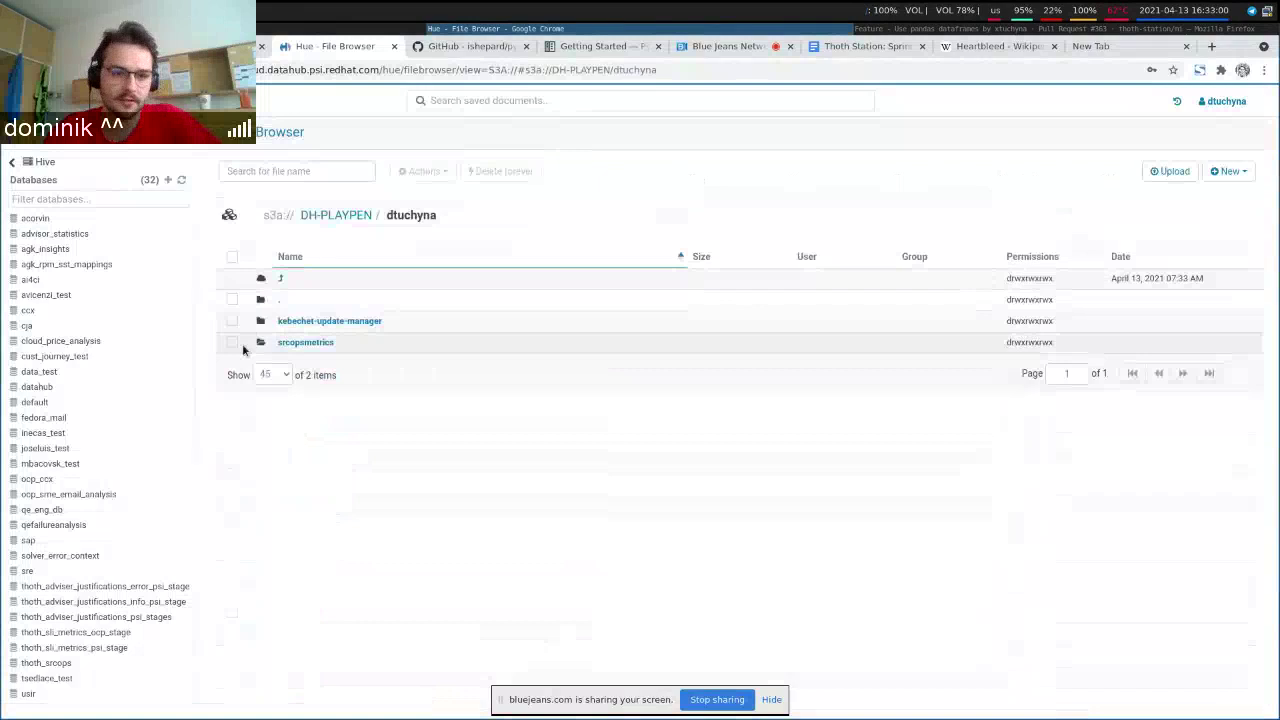
click(305, 342)
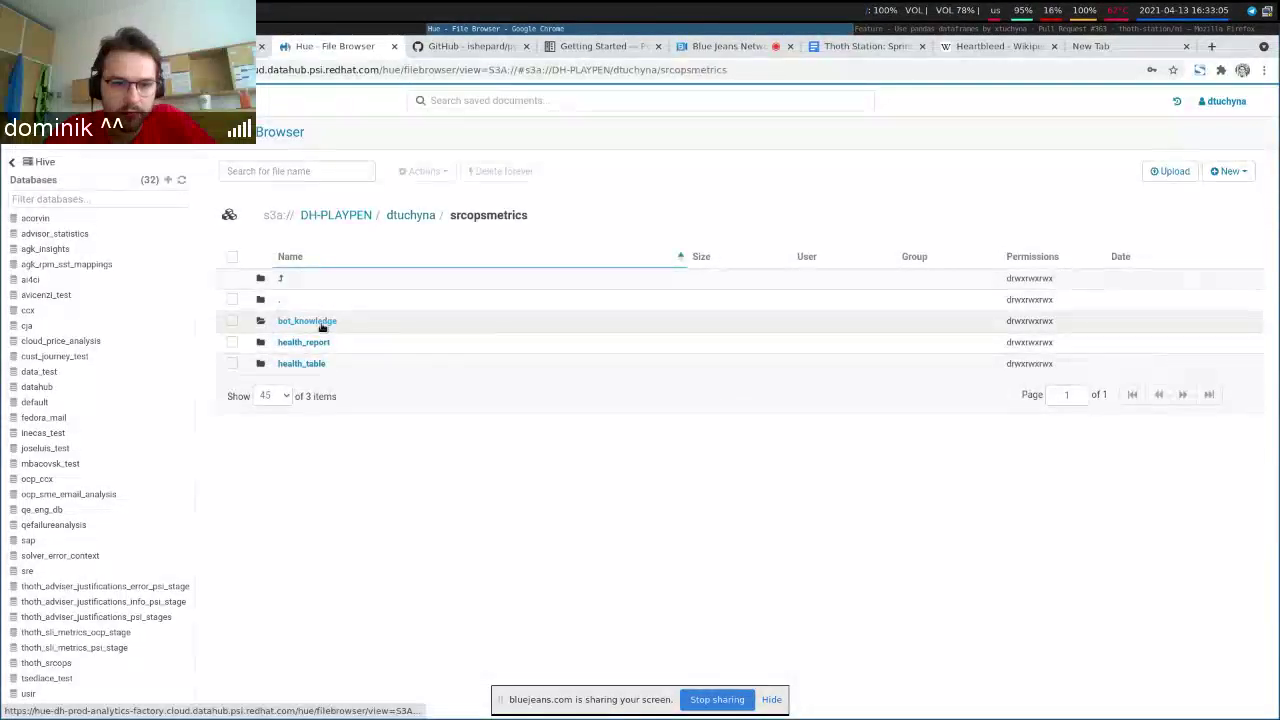
click(322, 324)
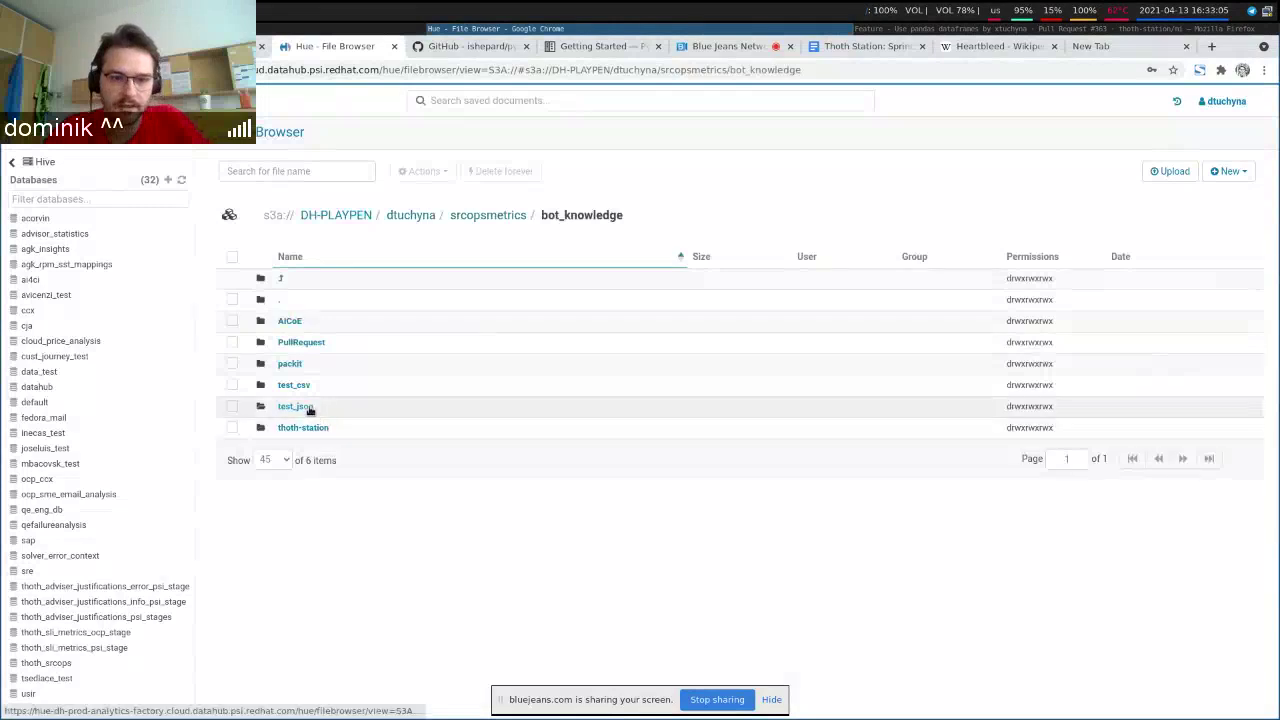
click(310, 408)
click(231, 321)
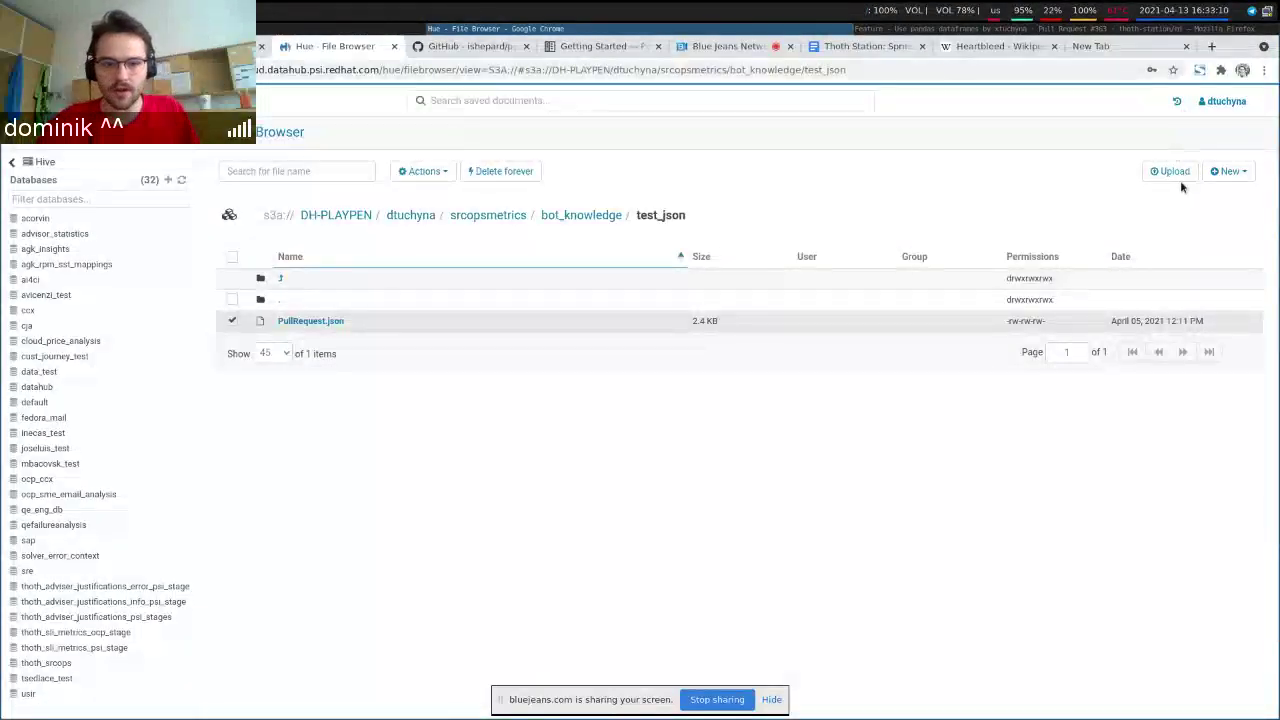
click(487, 172)
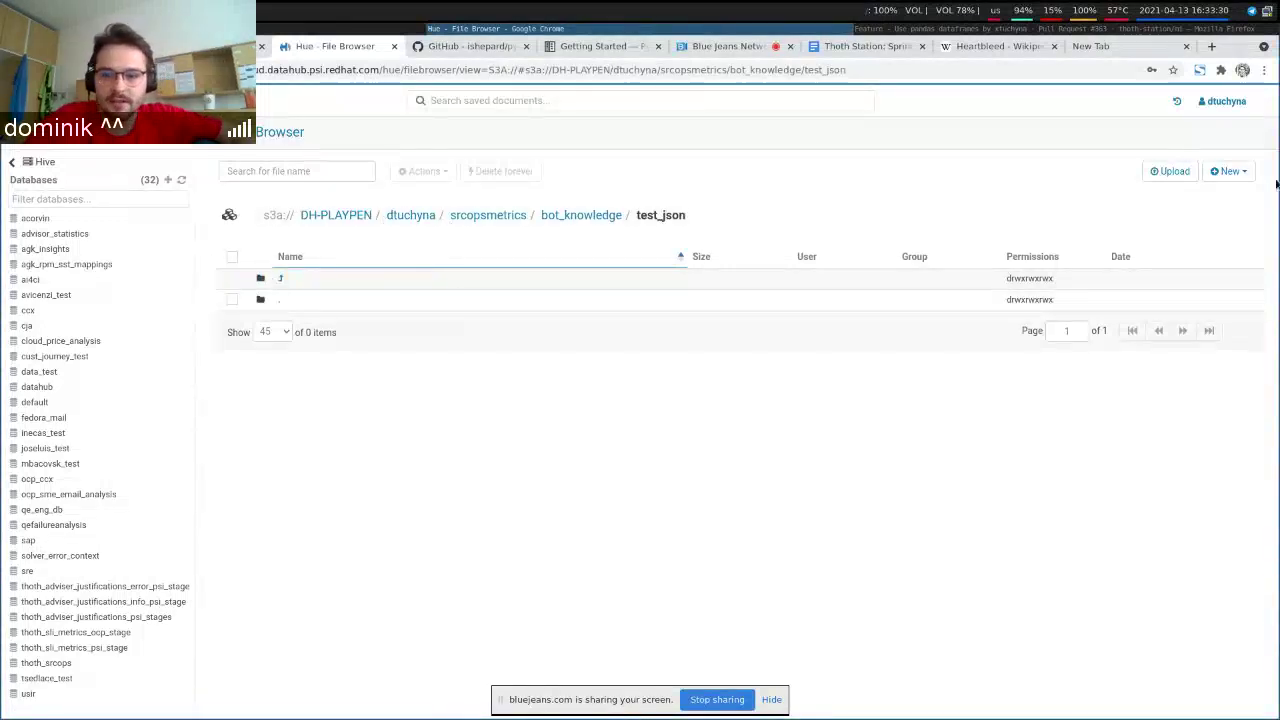
click(1230, 171)
click(1210, 218)
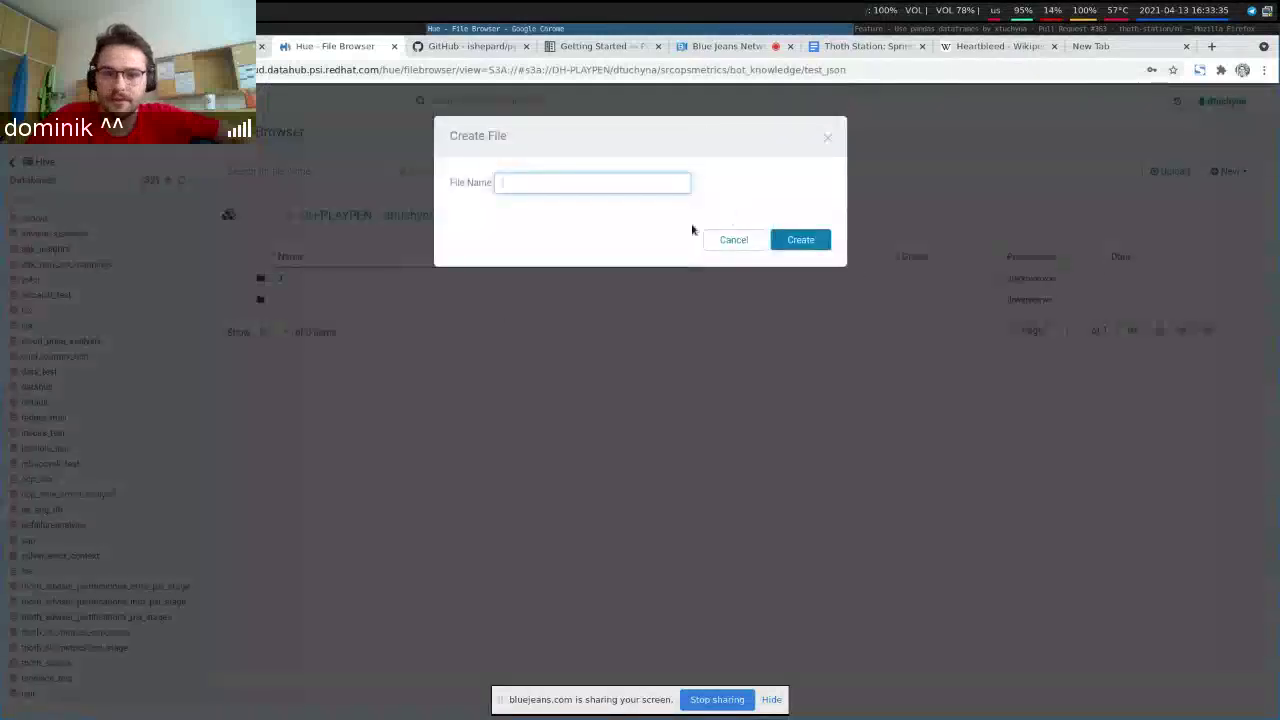
click(828, 135)
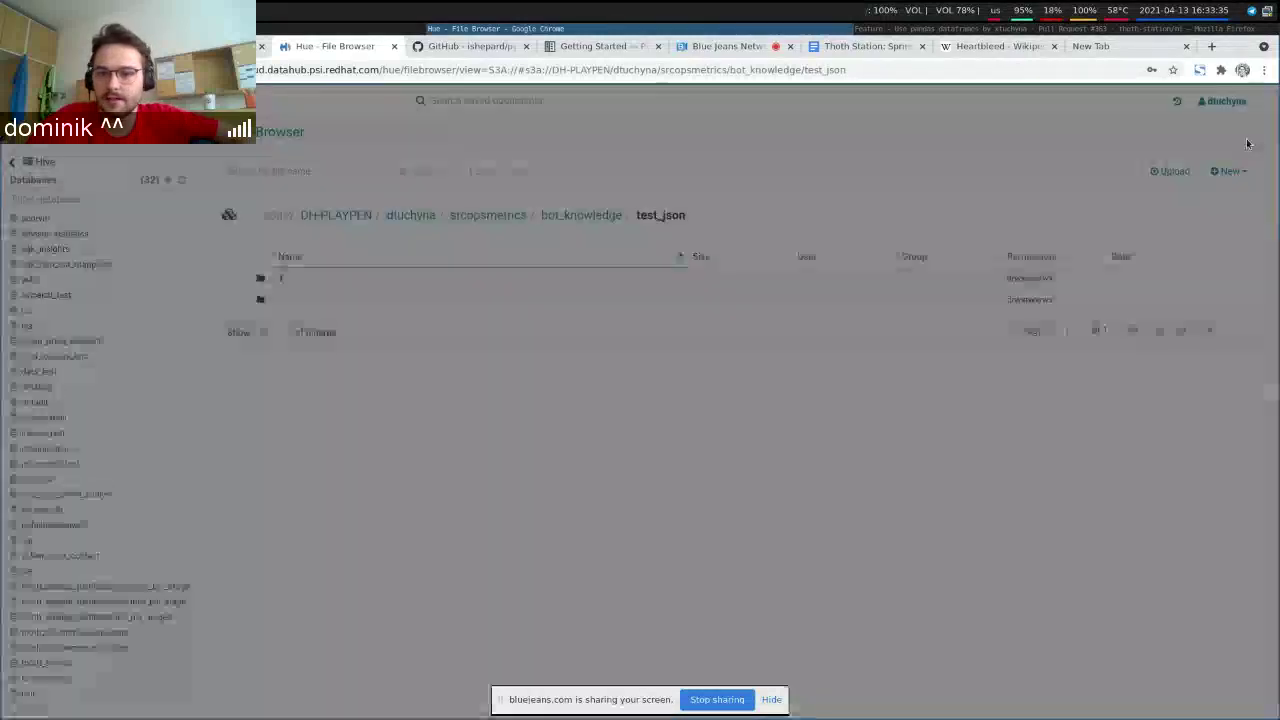
Start a file upload into test_json and browse to the git folder in the home directory.
click(1168, 171)
click(481, 176)
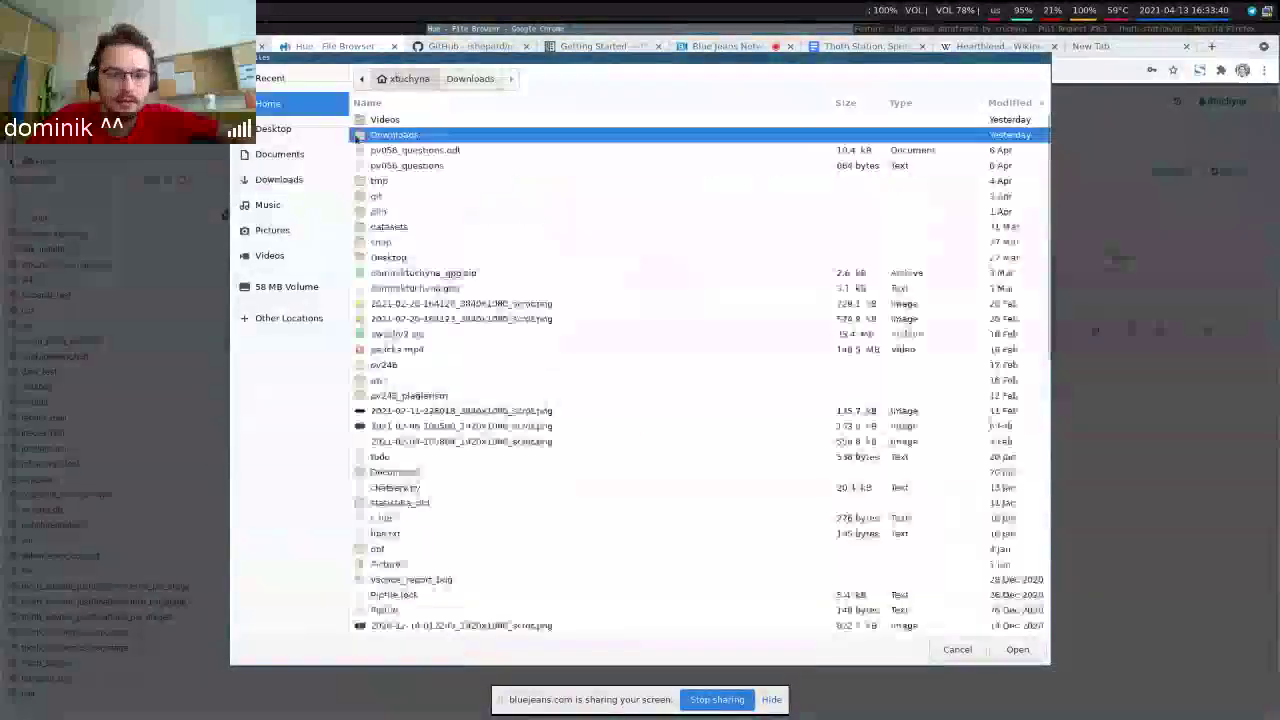
key(Down)
key(Down)
key(Down)
key(Down)
key(Return)
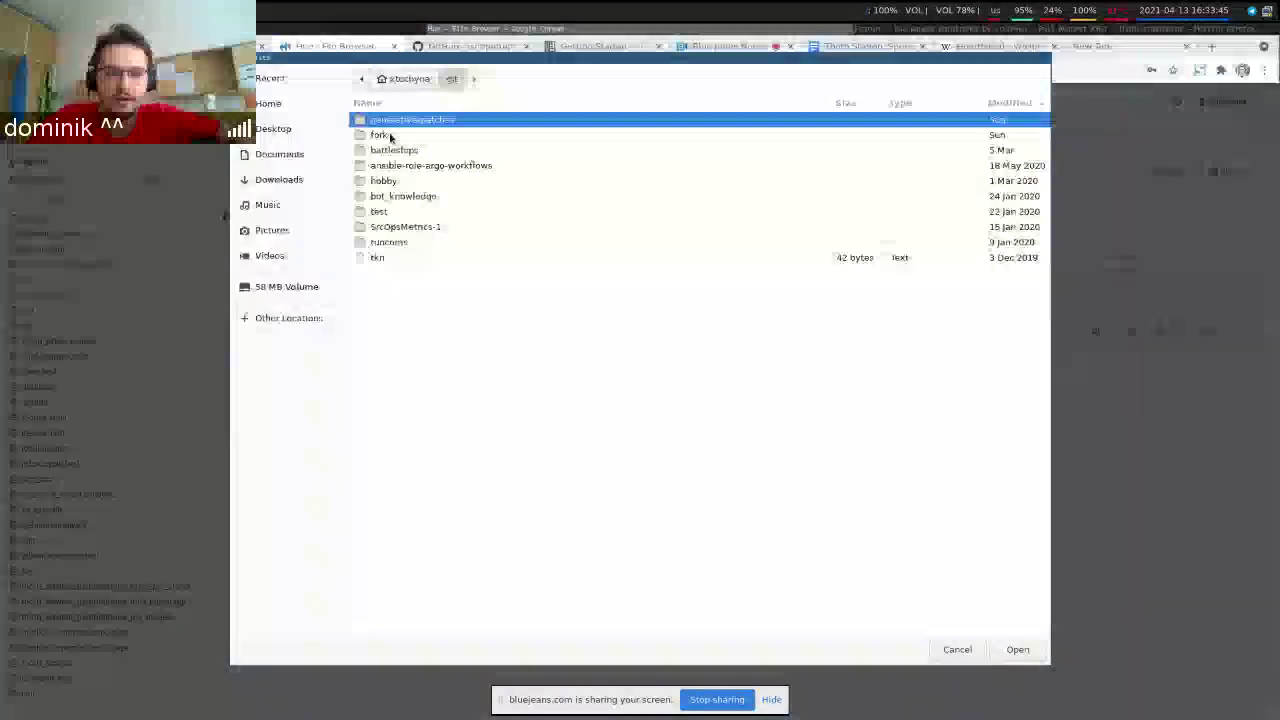
Upload PullRequest.json from forks/SrcOpsMetrics/srcopsmetrics/bot_knowledge/thoth-station/website-tooling into the test_json folder.
double_click(484, 134)
double_click(418, 120)
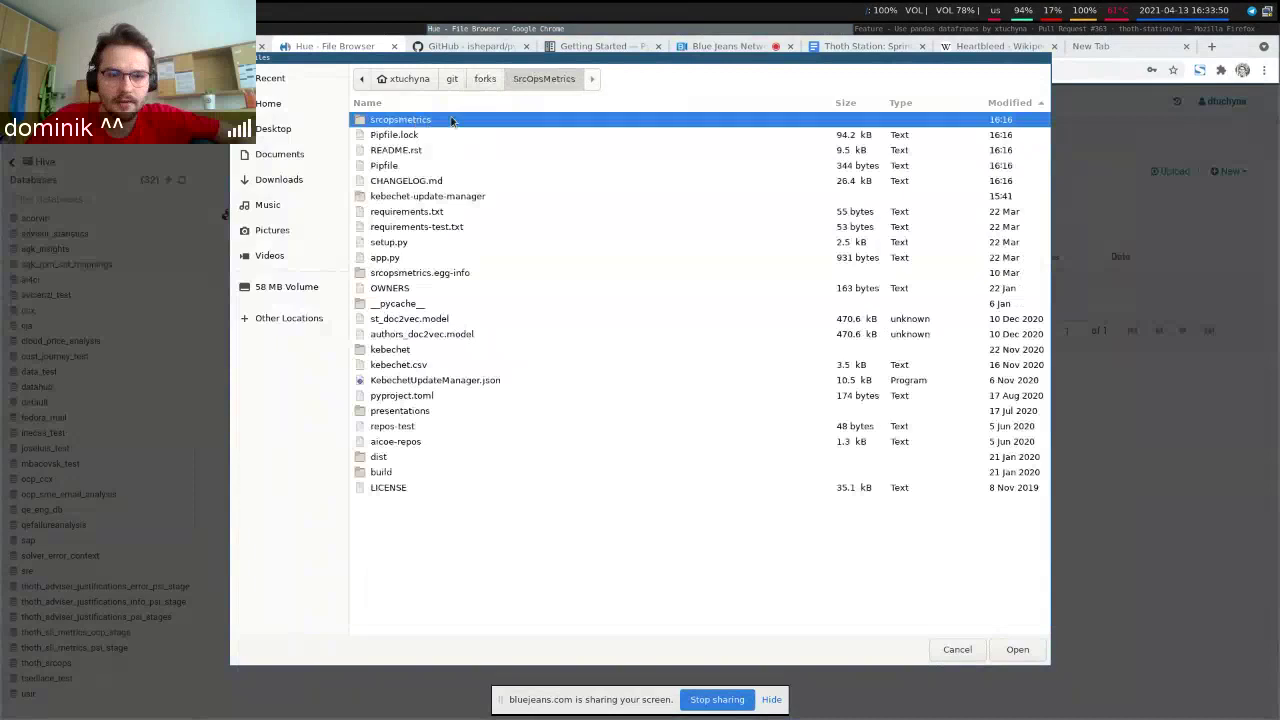
double_click(448, 119)
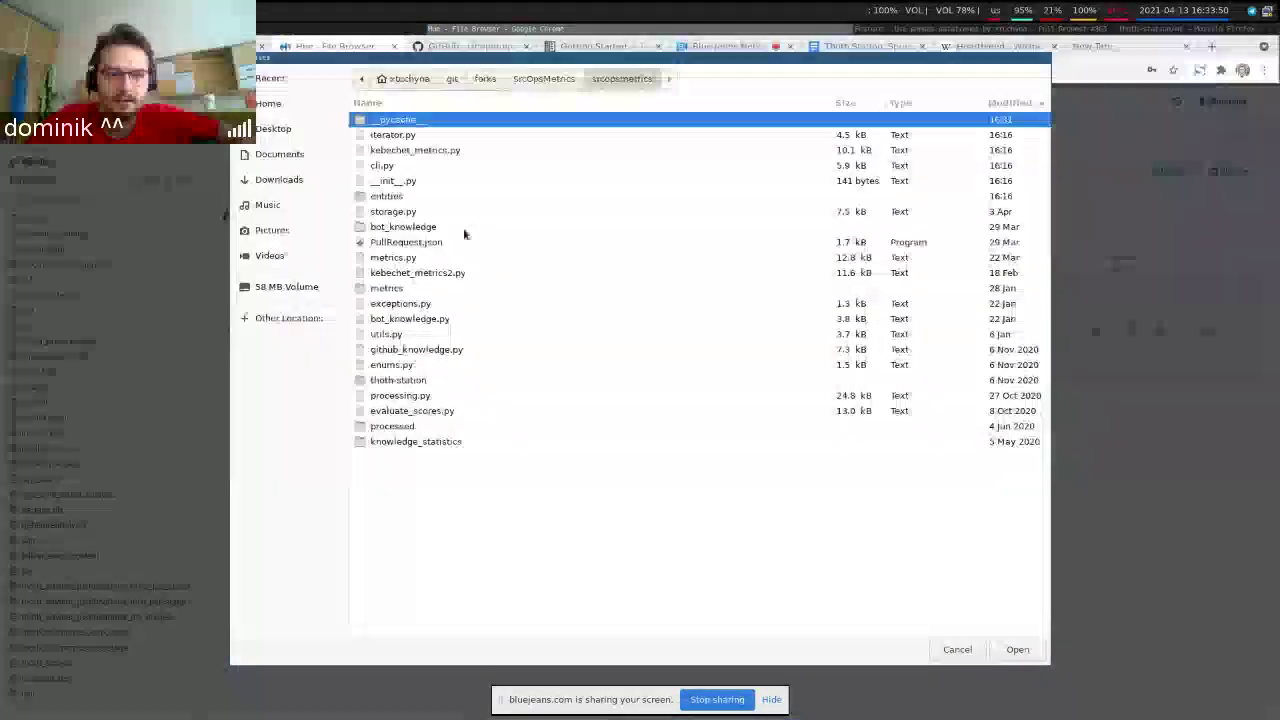
double_click(464, 231)
double_click(424, 121)
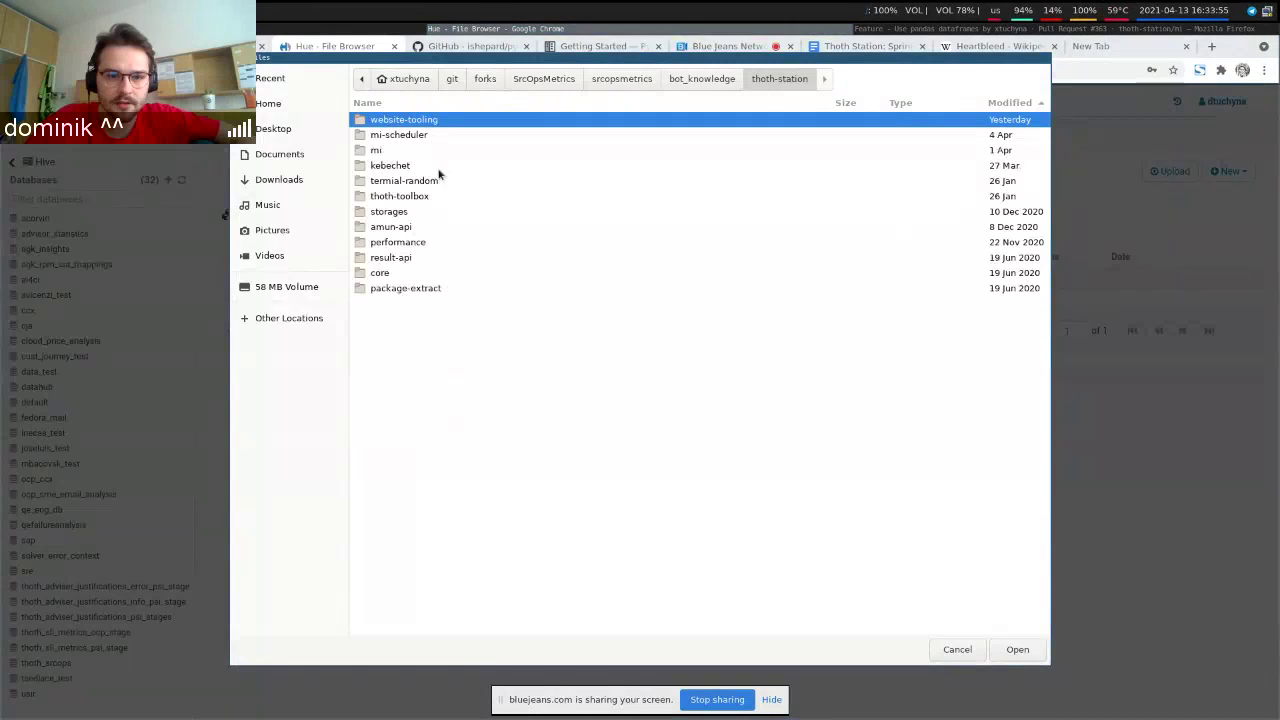
double_click(505, 120)
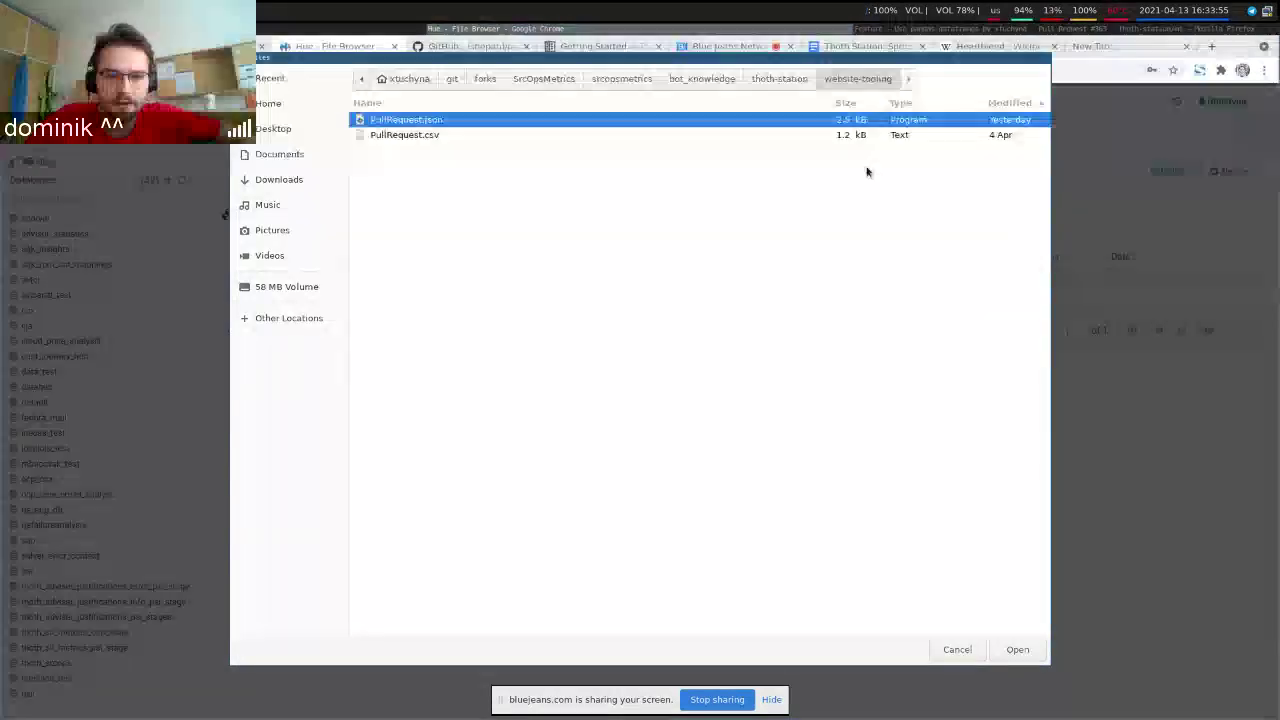
double_click(514, 120)
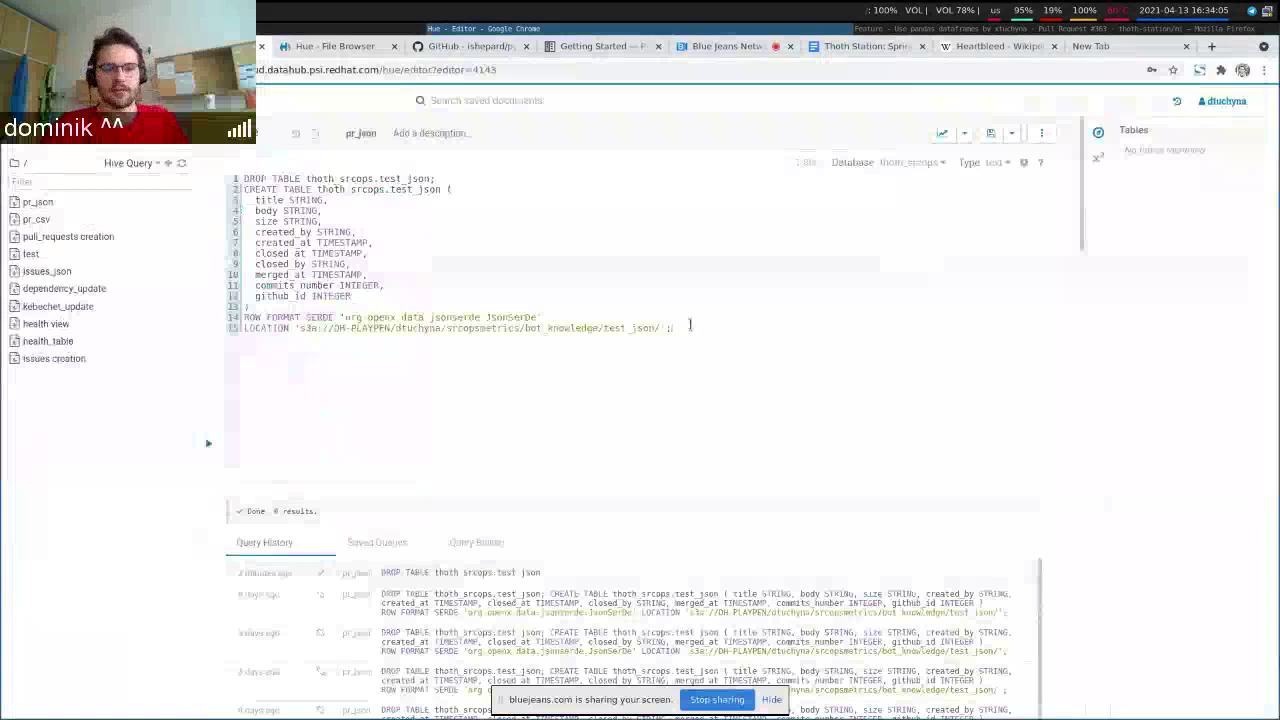
Run only the CREATE TABLE statement for thoth_srcops.test_json from the pr_json query, leaving out the DROP TABLE line.
drag(726, 336, 149, 177)
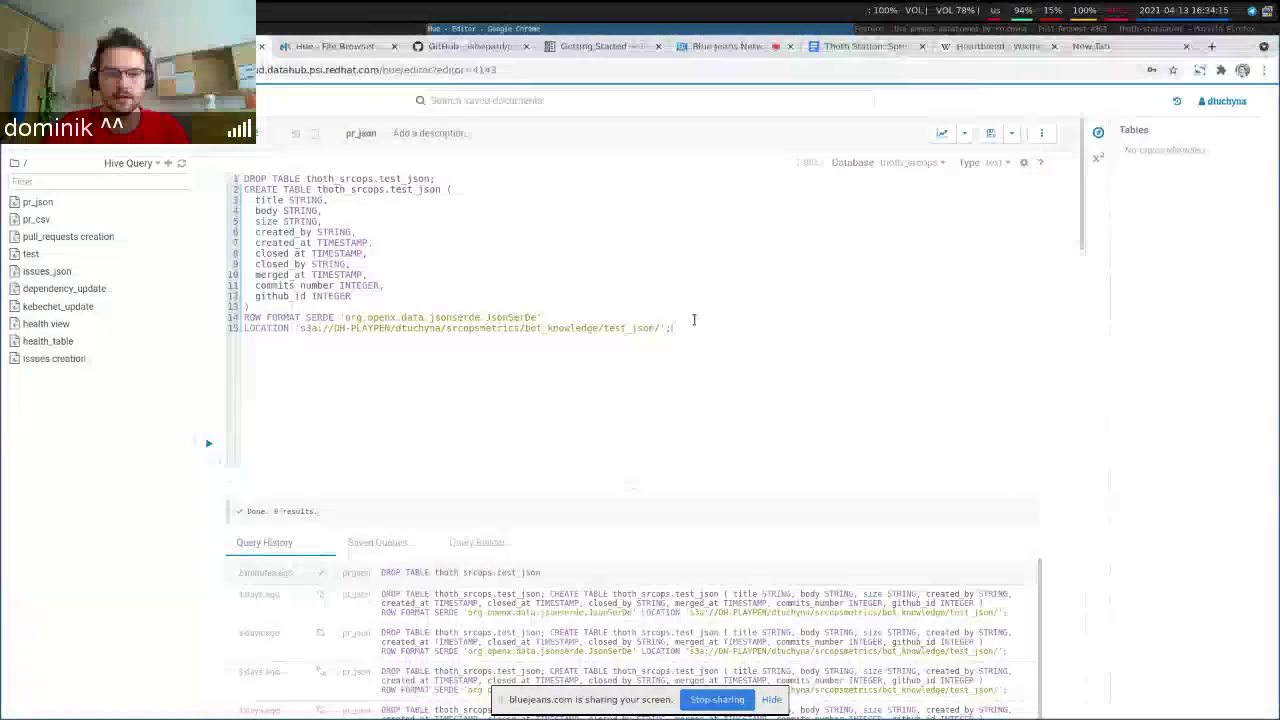
drag(691, 323, 171, 194)
key(ctrl+Return)
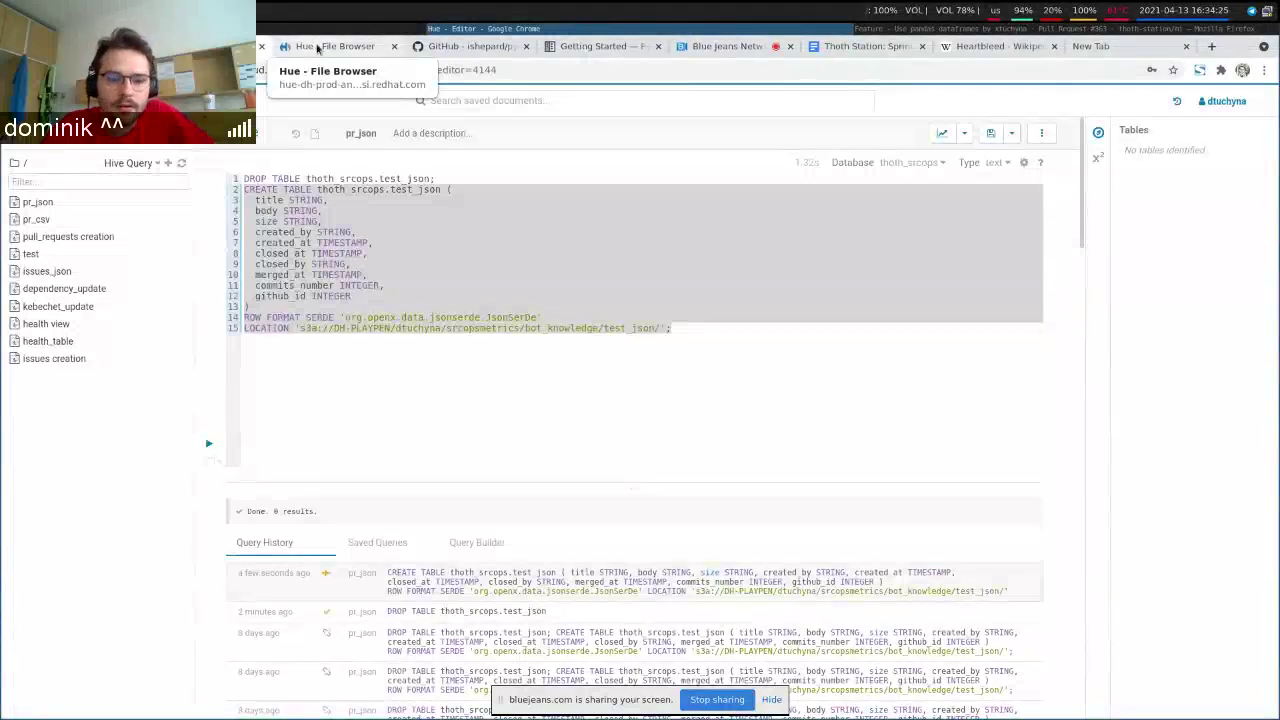
Open the test_json table of the thoth_srcops database in the Table Browser and check its created time in the details.
click(318, 47)
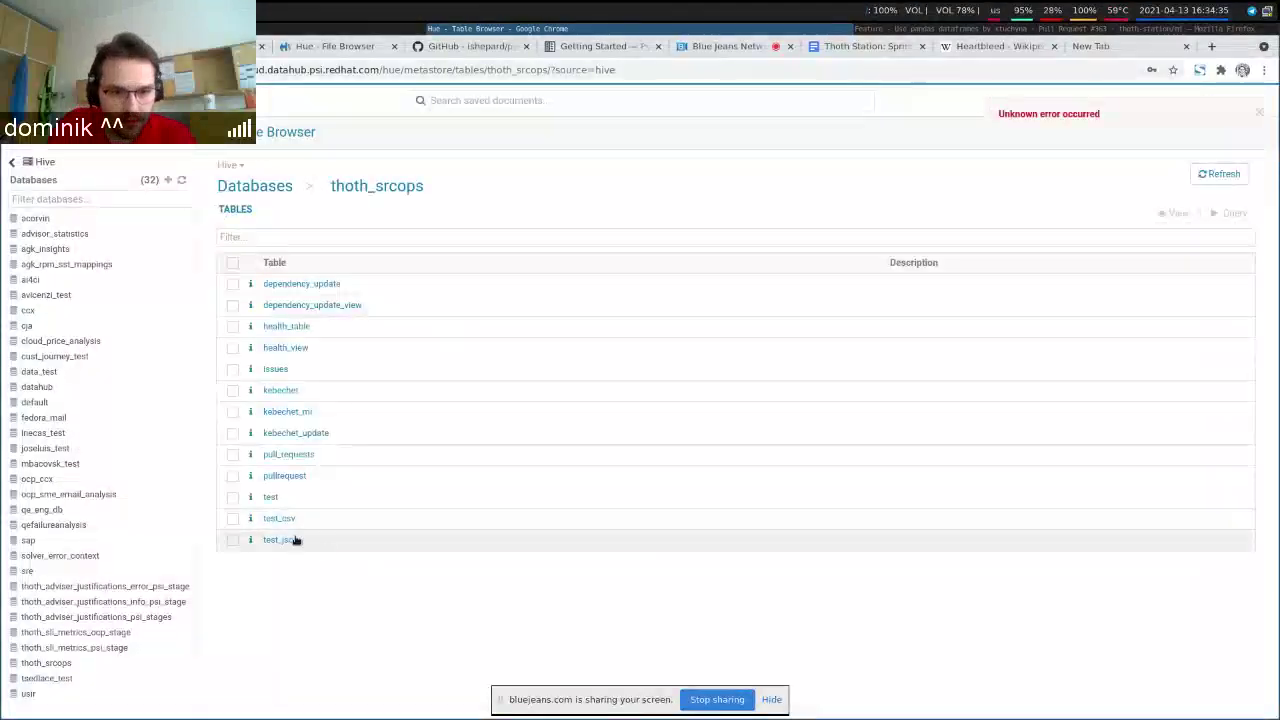
click(282, 541)
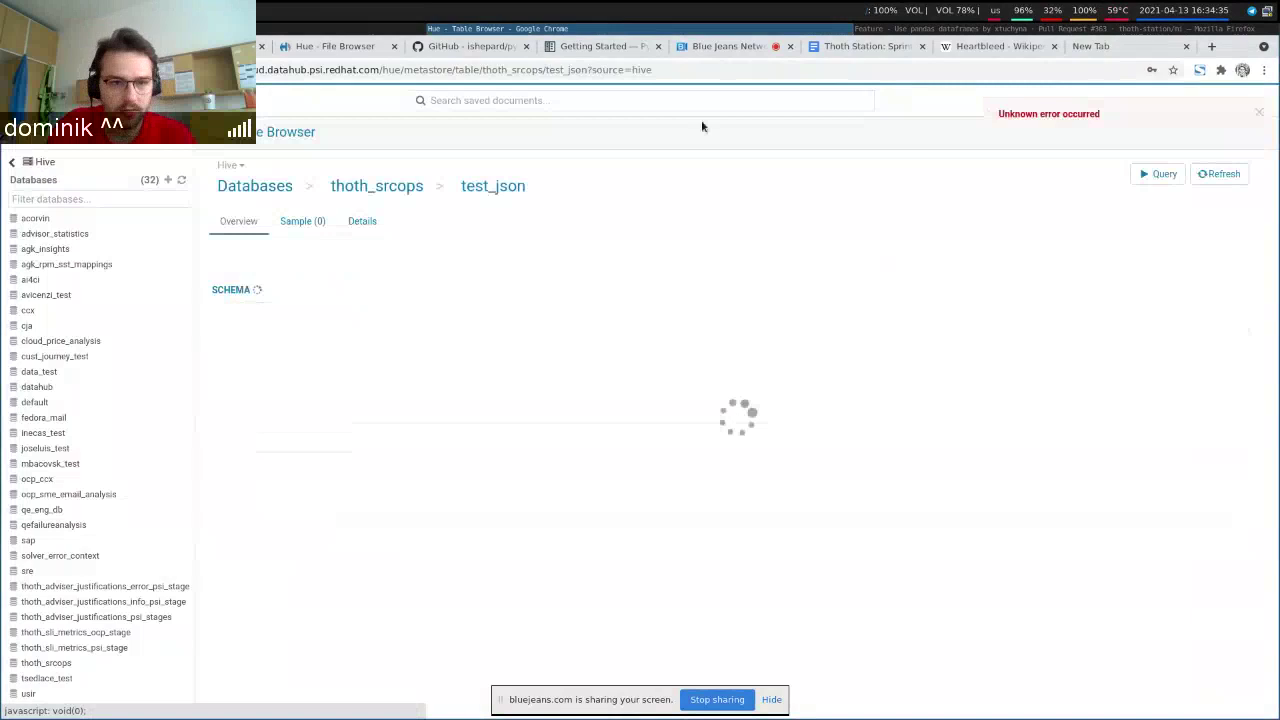
click(362, 221)
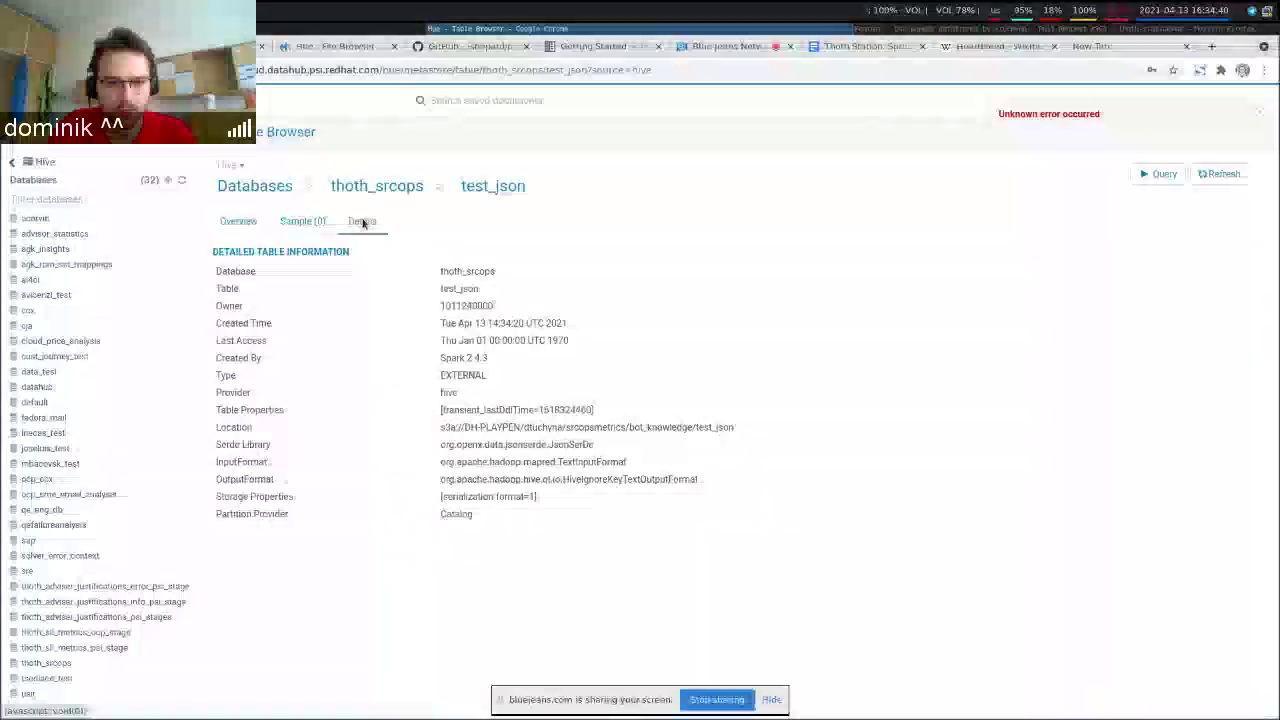
triple_click(503, 323)
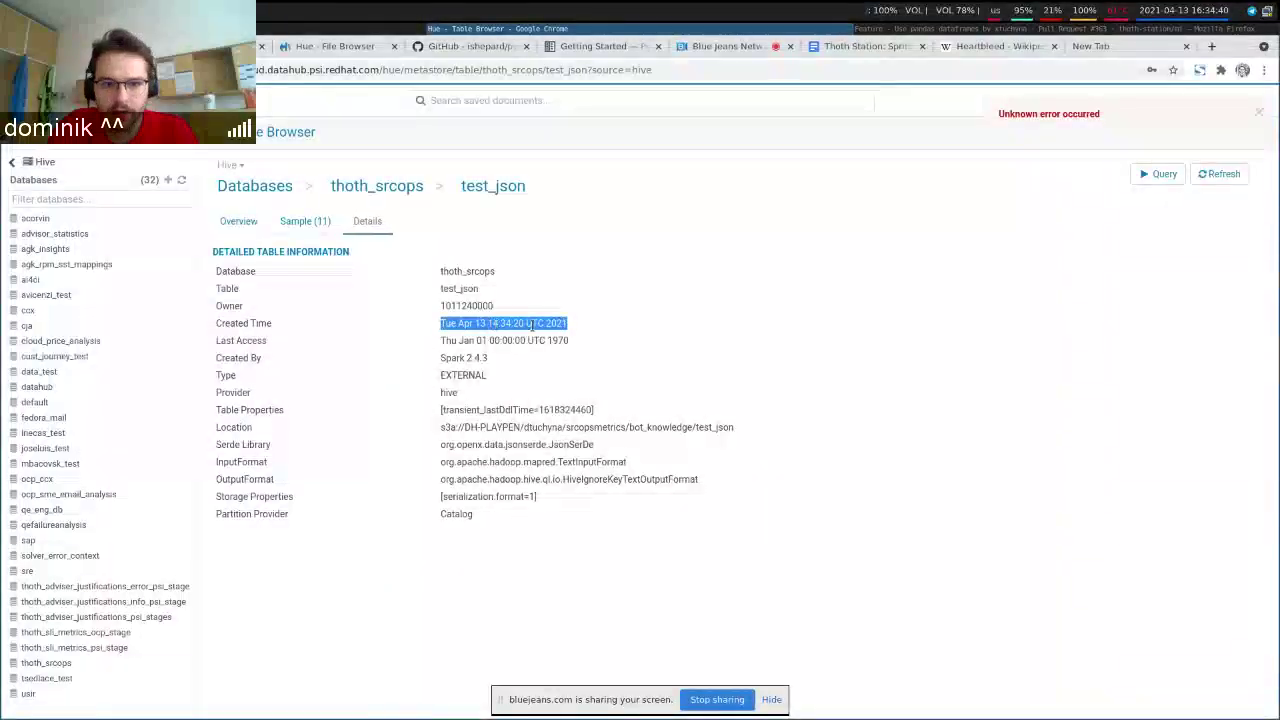
Examine the sample rows of test_json and compare them with the created_at TIMESTAMP column in the pr_json query.
click(297, 220)
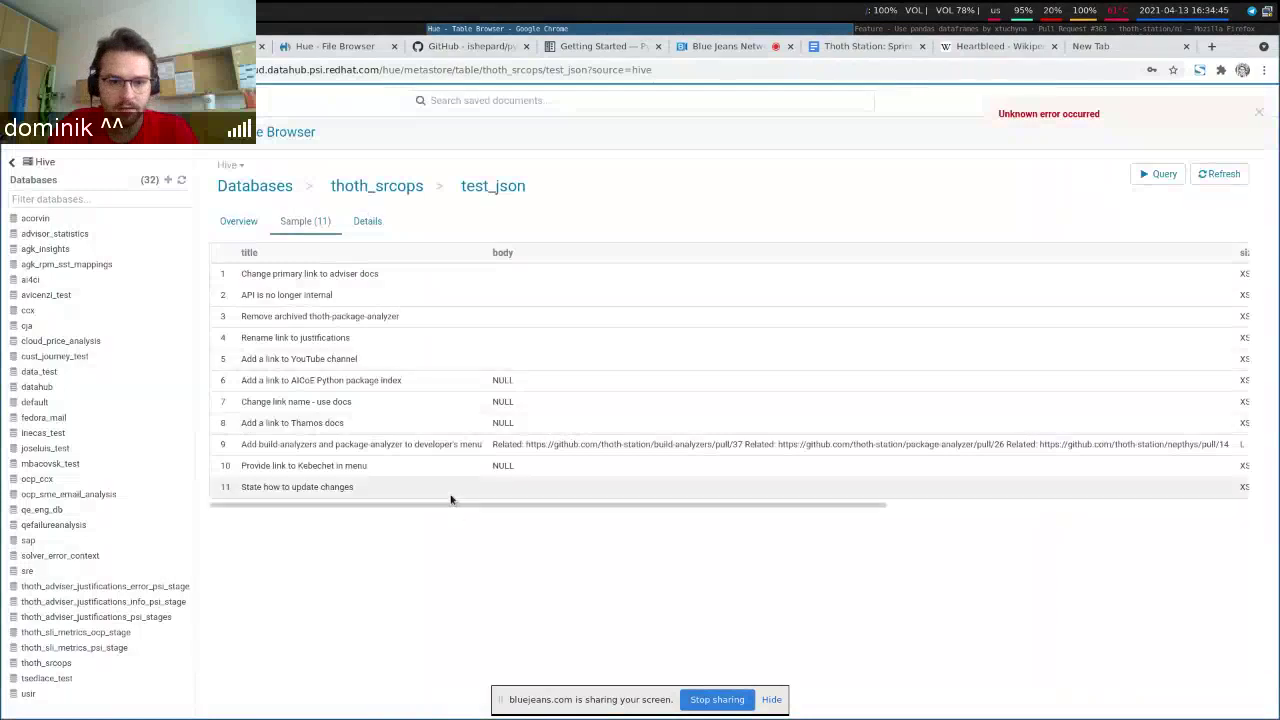
drag(435, 509, 329, 443)
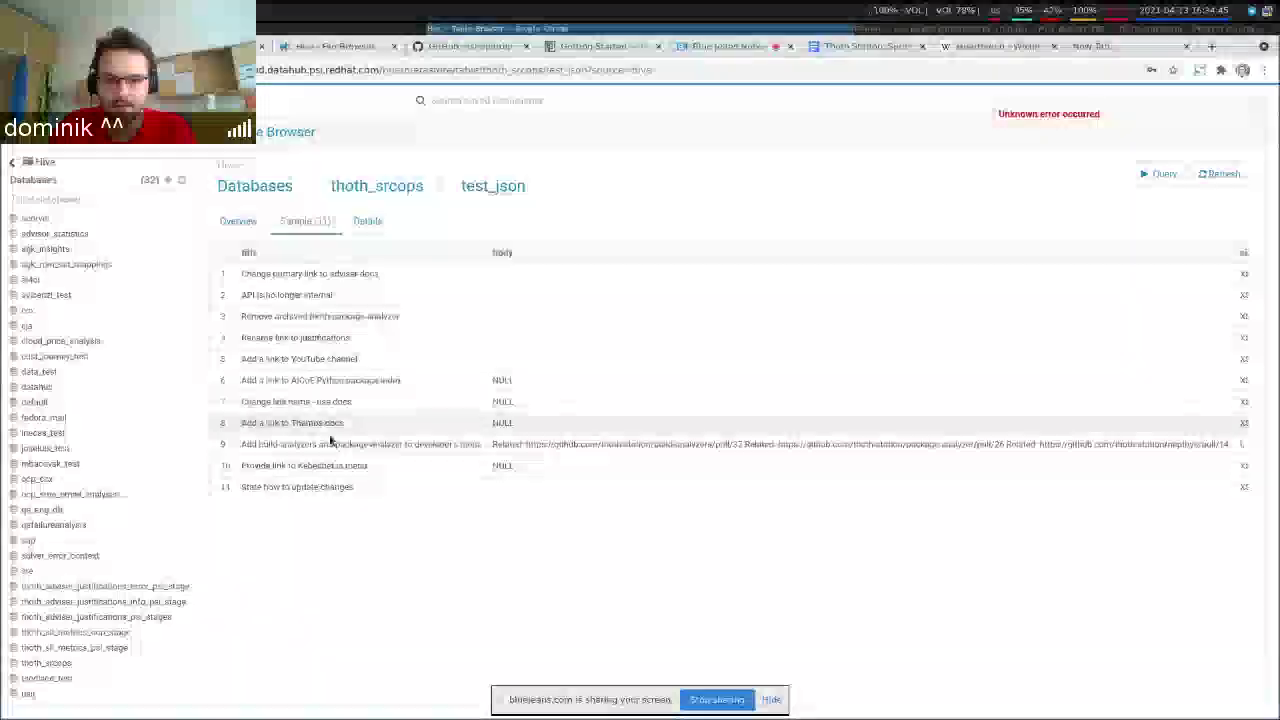
drag(355, 506, 400, 506)
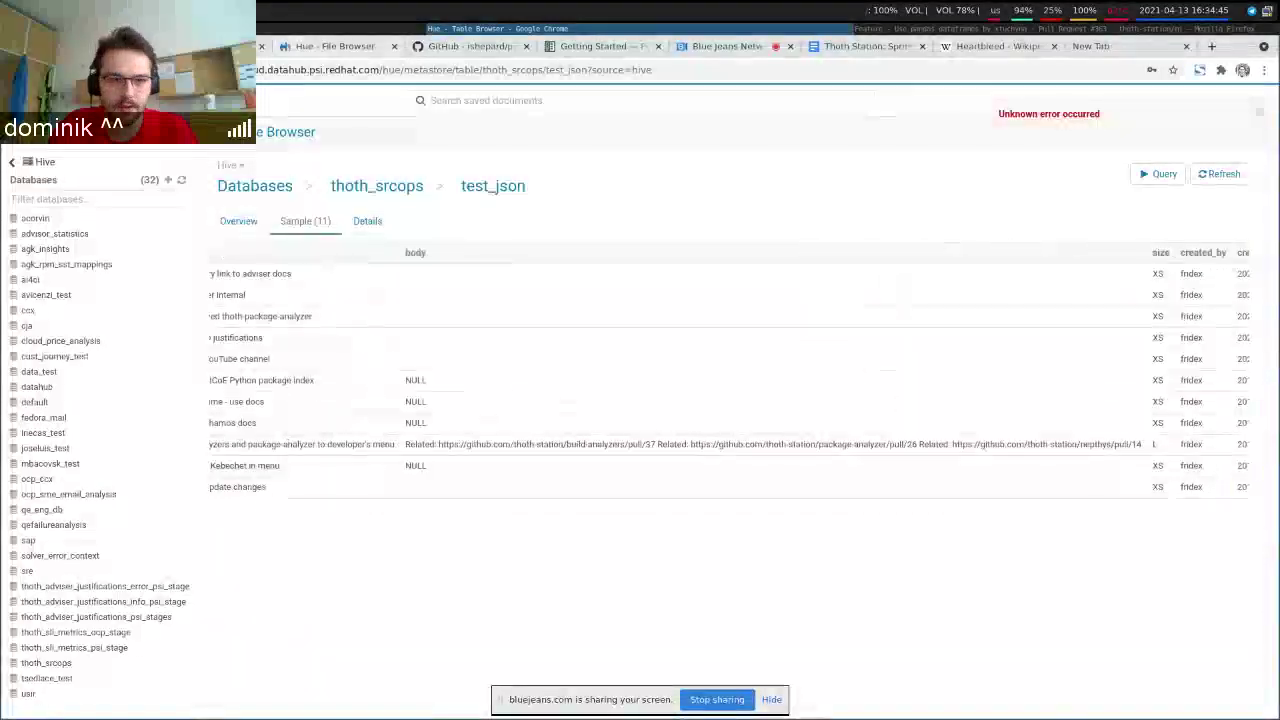
key(alt+Left)
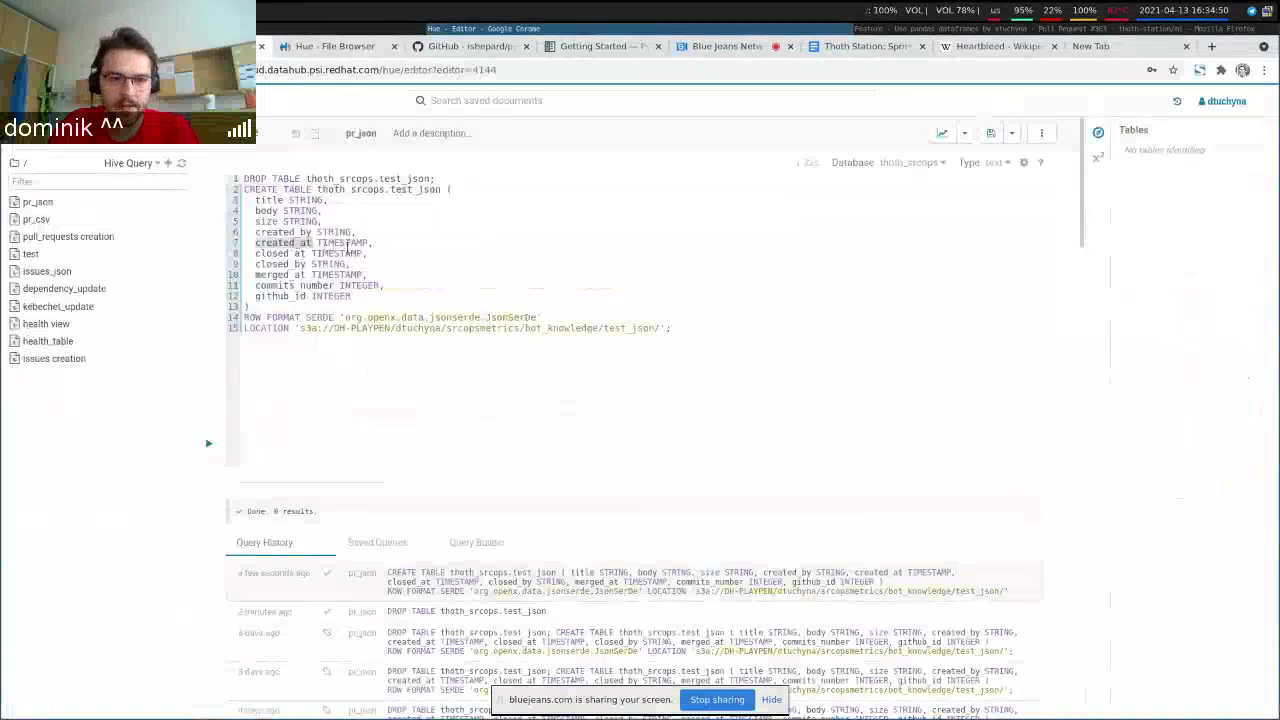
click(341, 245)
Check the uploaded file in the test_json folder, the table's remaining sample columns and its schema overview.
click(327, 50)
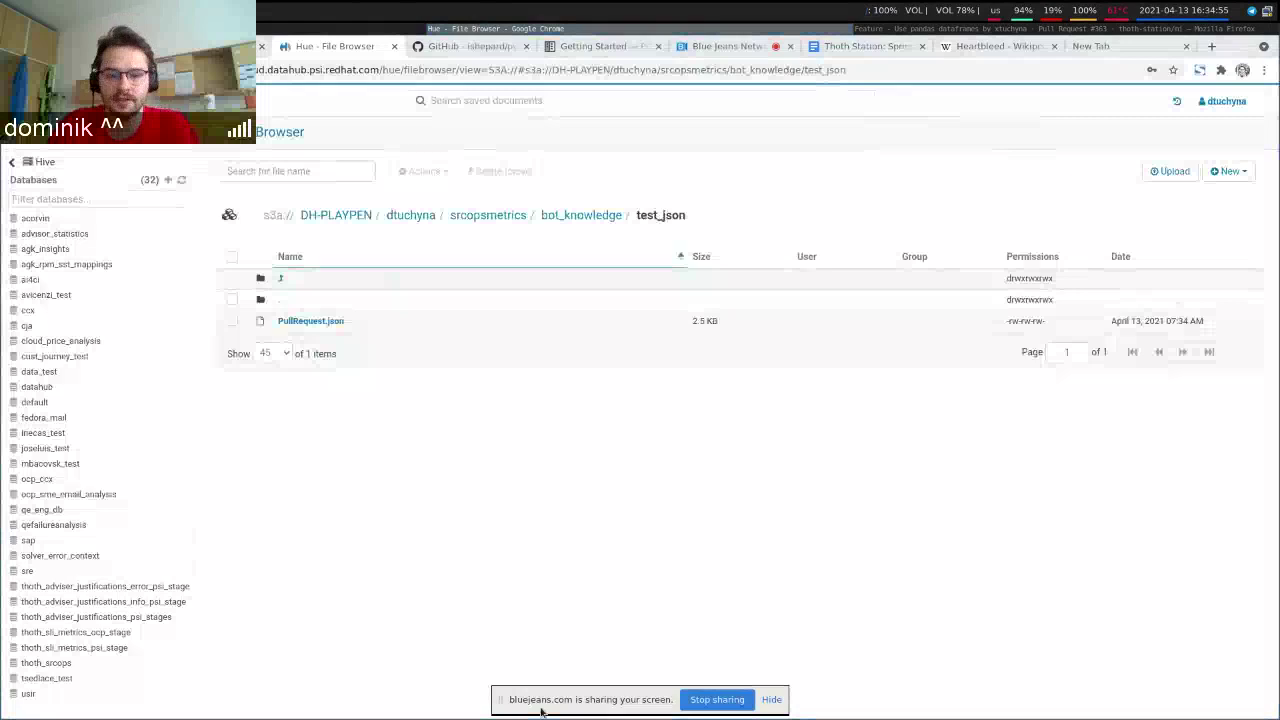
key(ctrl+shift+Tab)
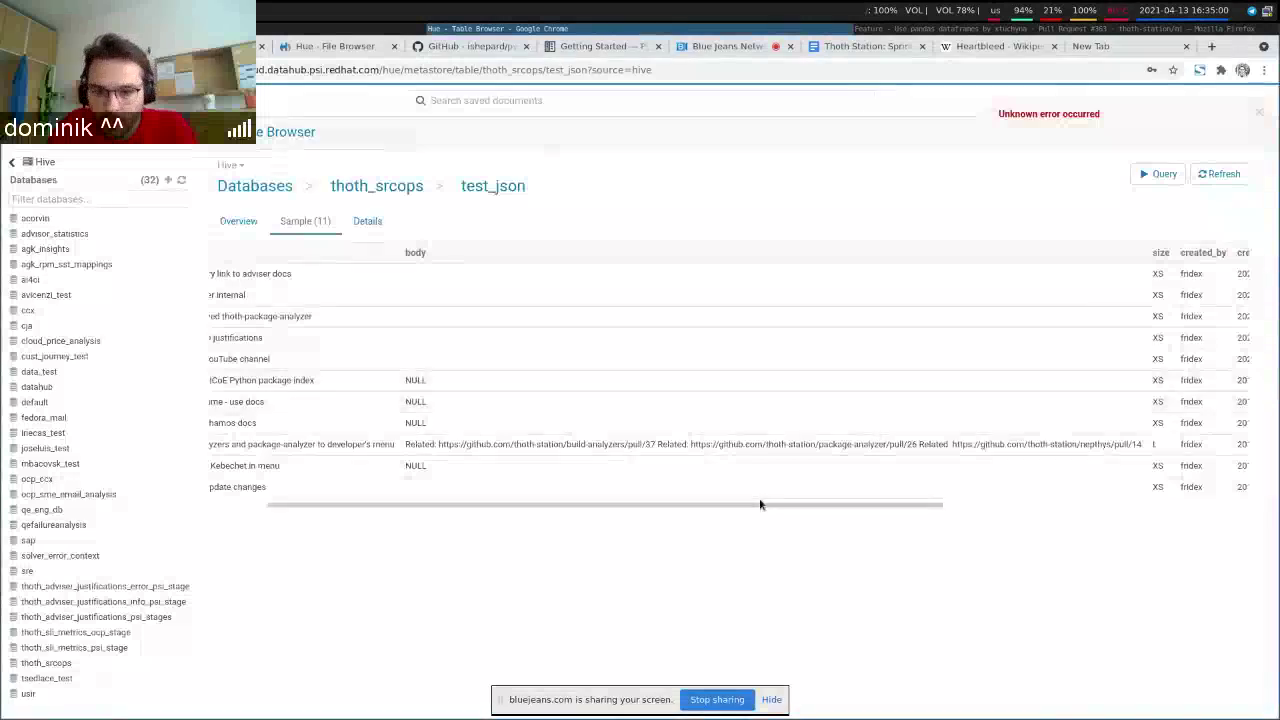
drag(784, 506, 1238, 494)
scroll(371, 334, left, 5)
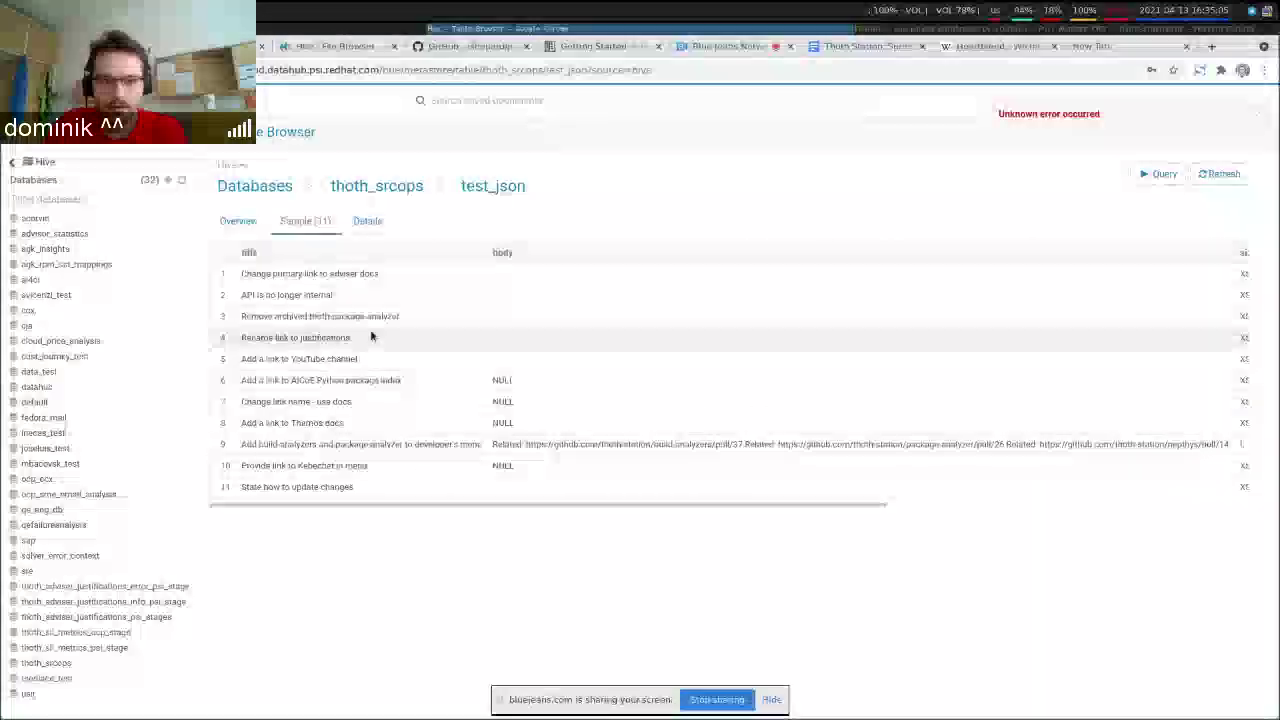
click(236, 221)
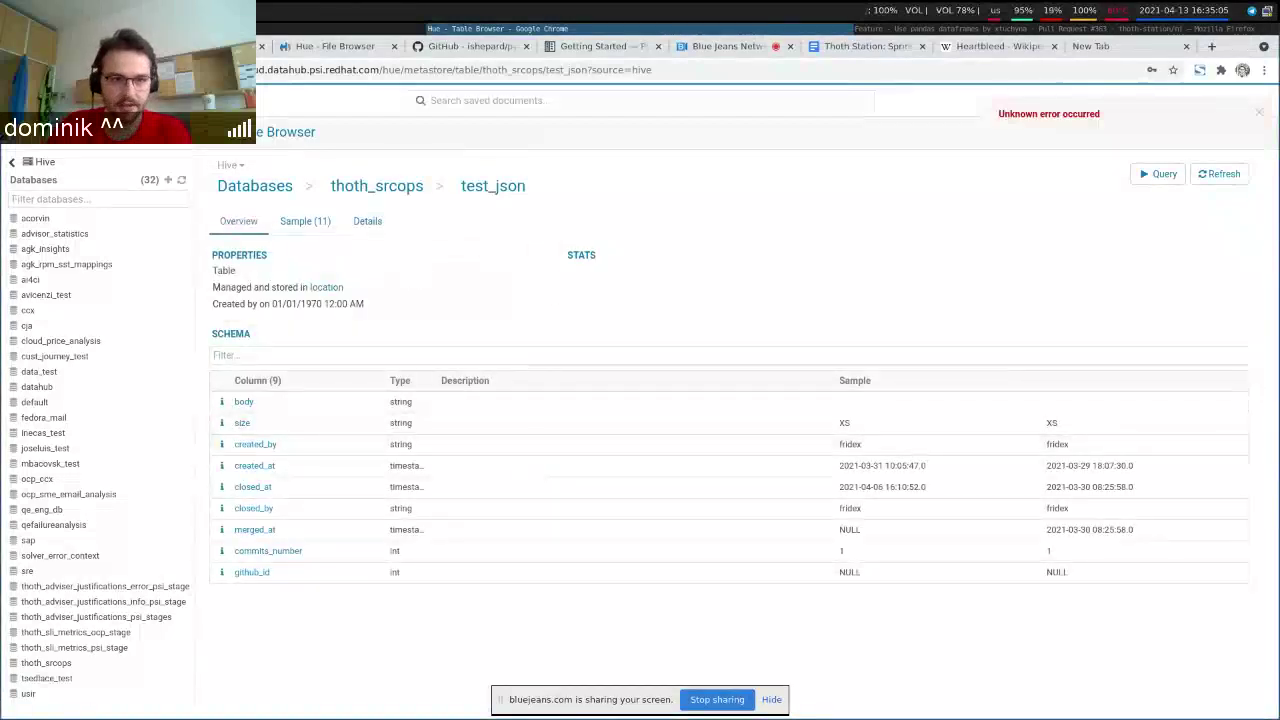
Open the saved pull_requests creation query and examine the column definitions of its CREATE TABLE statement.
key(alt+Left)
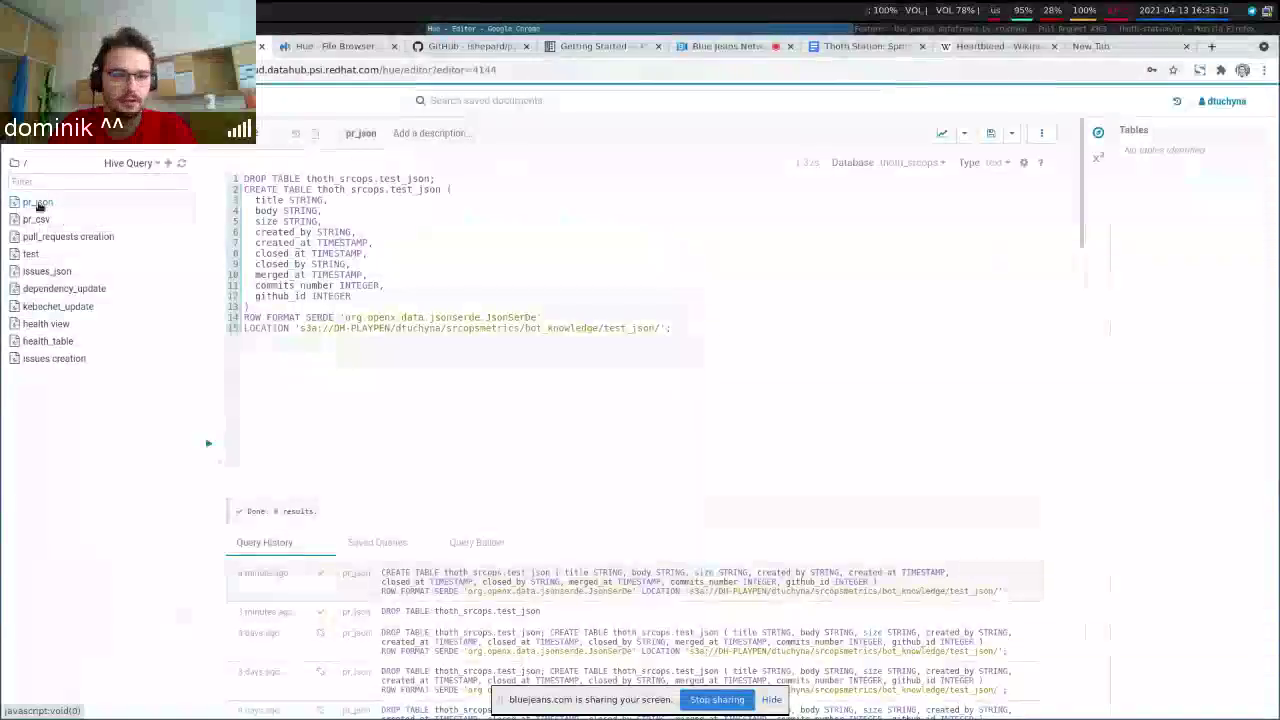
click(49, 207)
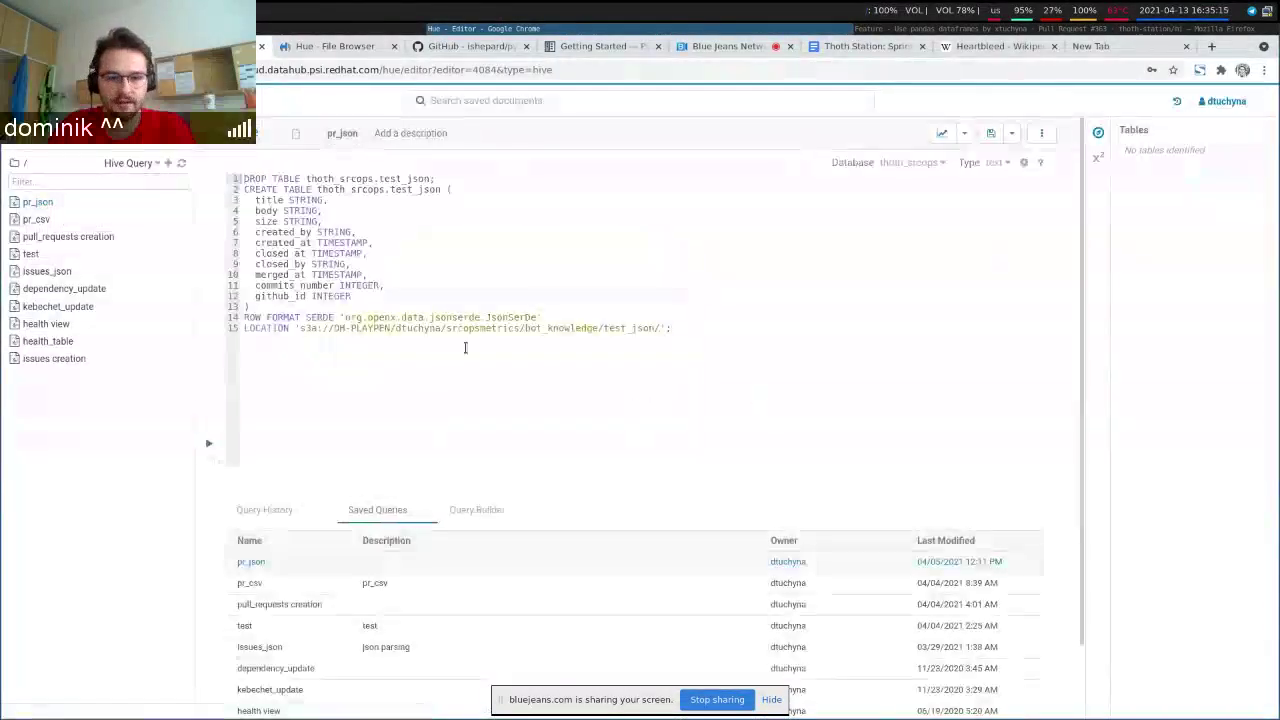
click(37, 236)
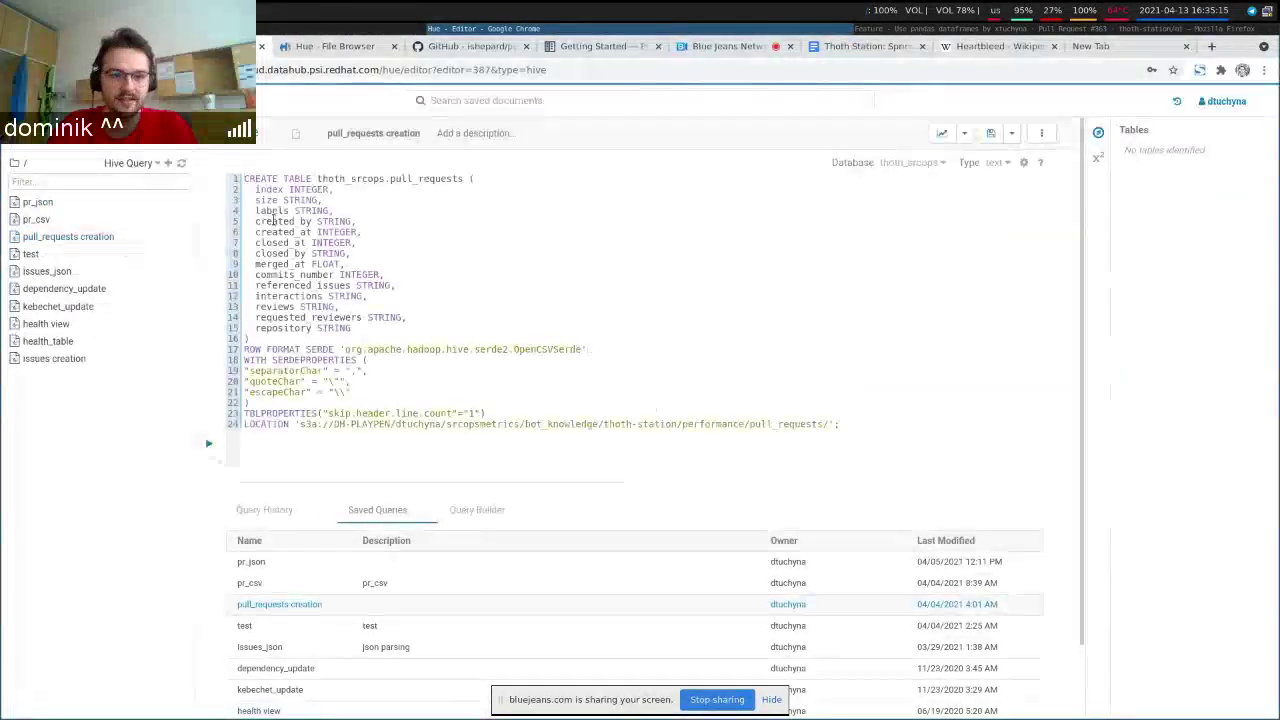
drag(241, 180, 395, 329)
click(325, 220)
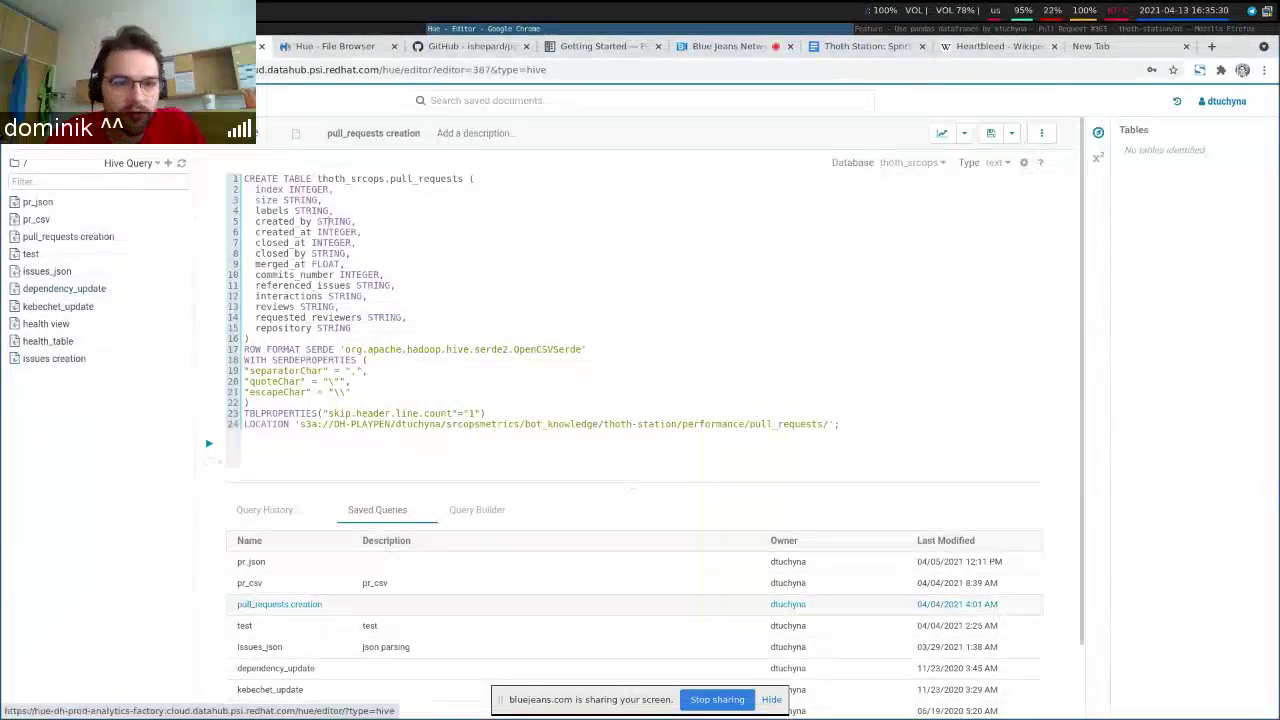
Filter the Hive databases by thoth, inspect the column types of pull_requests in thoth_srcops and open that table in the Table Browser.
key(ctrl+Tab)
key(ctrl+shift+Tab)
key(ctrl+Tab)
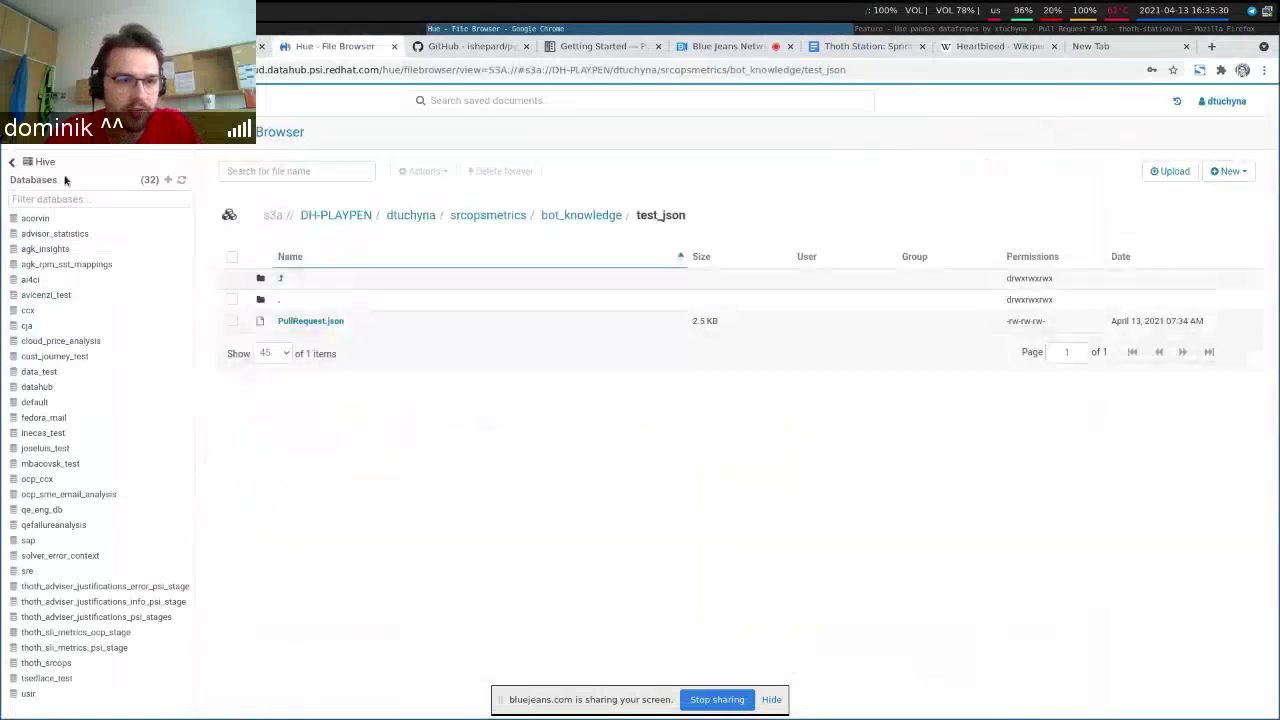
text(thoth)
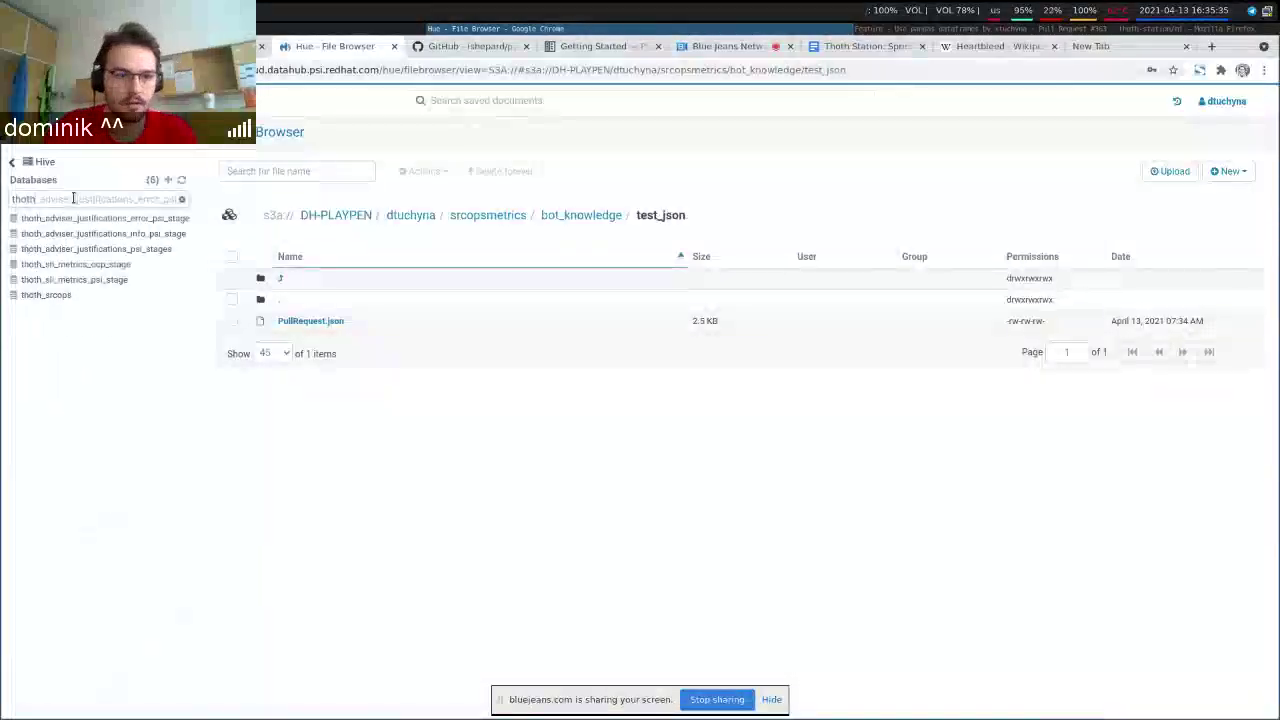
text(_)
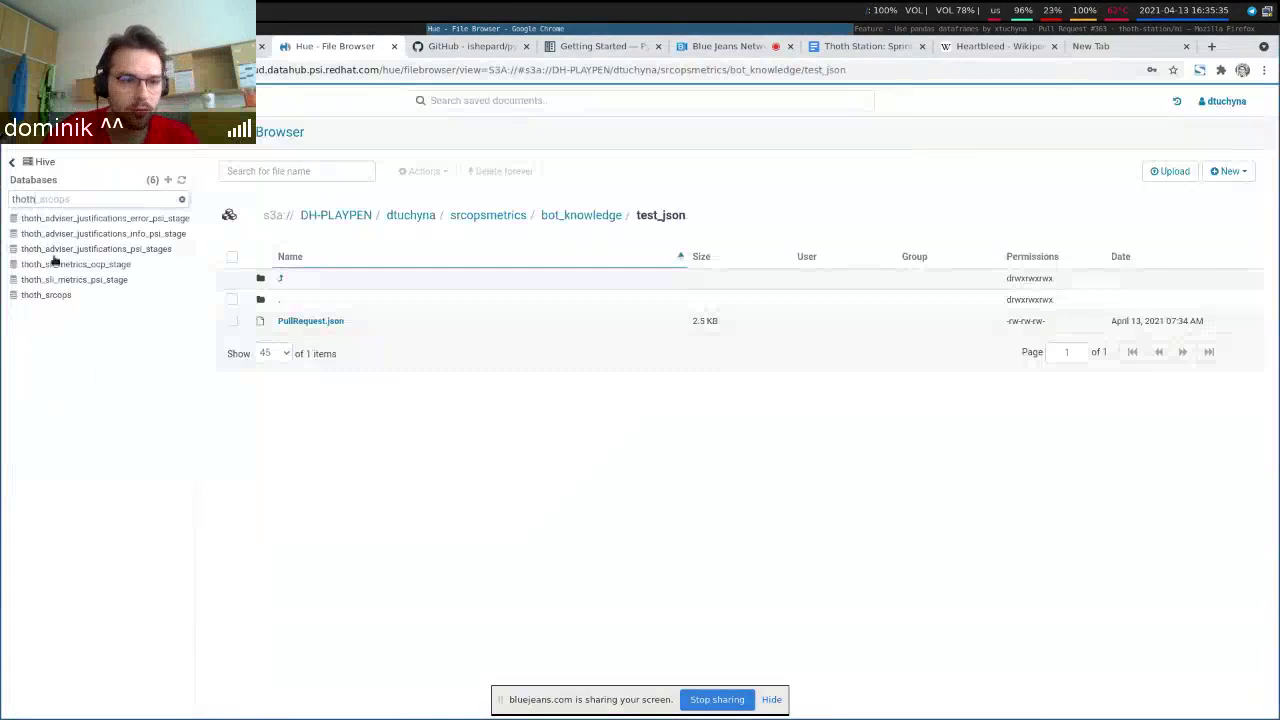
click(57, 296)
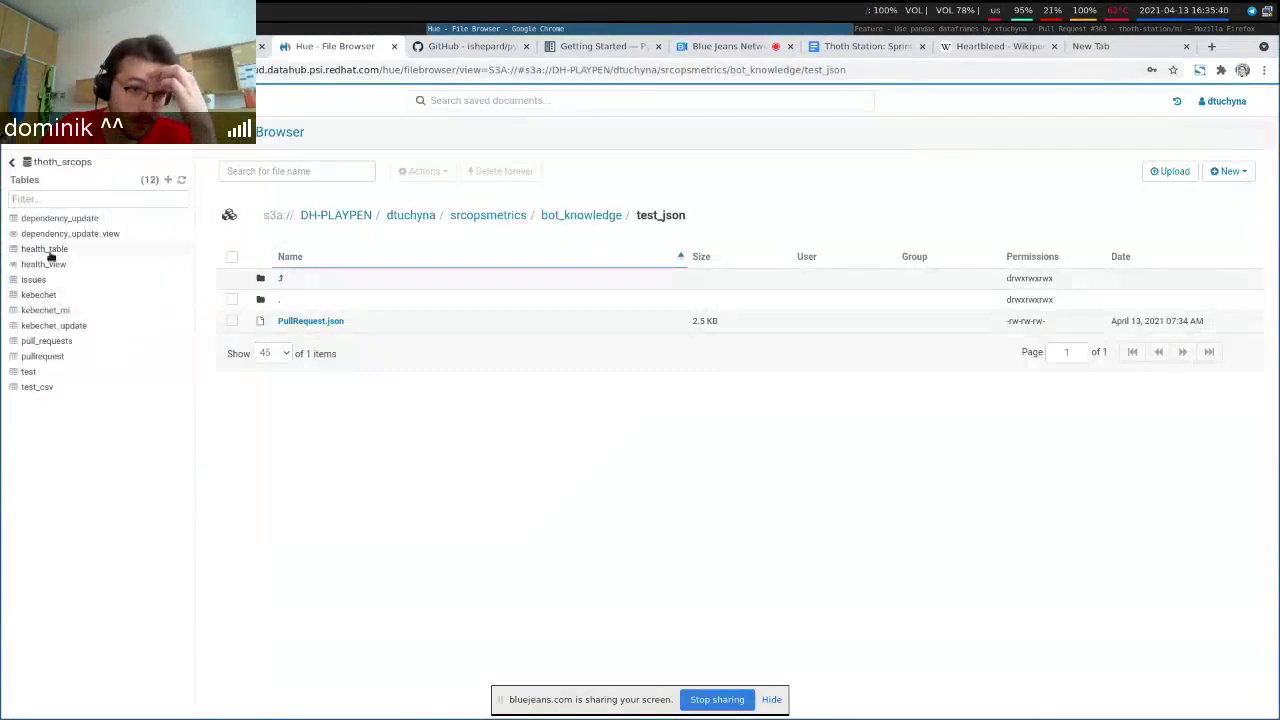
click(46, 341)
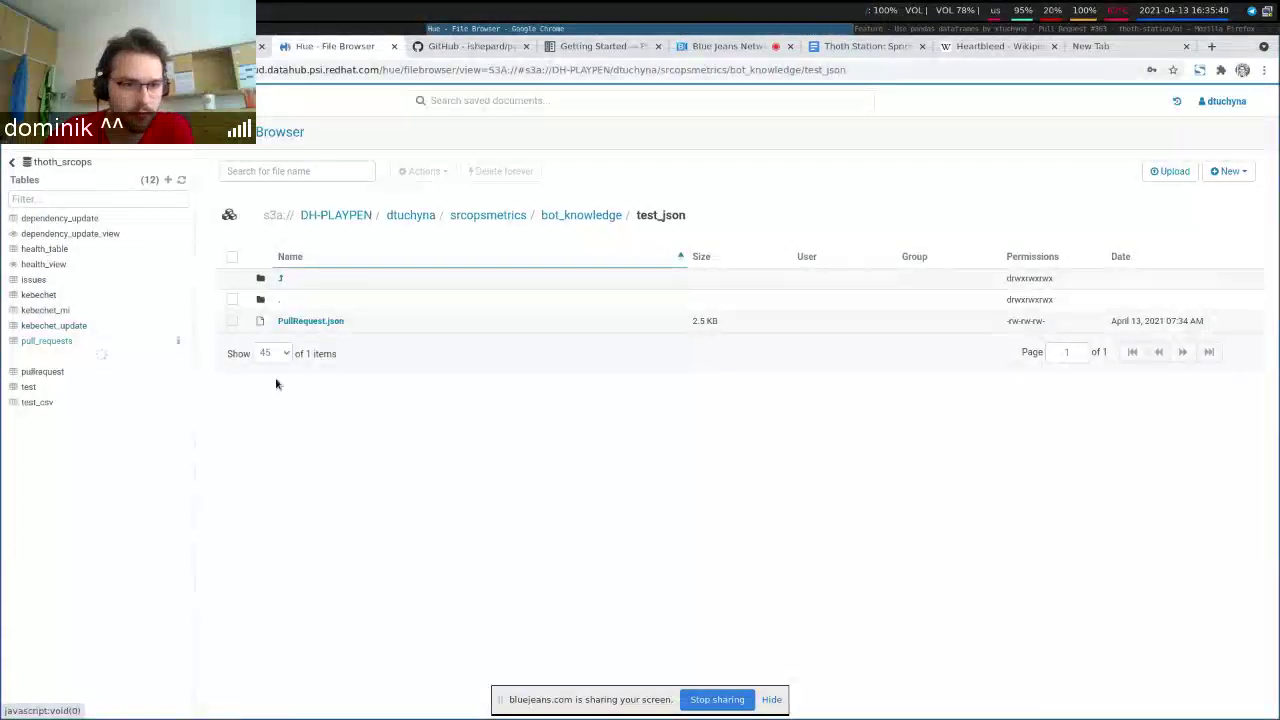
click(178, 341)
scroll(312, 318, down, 1)
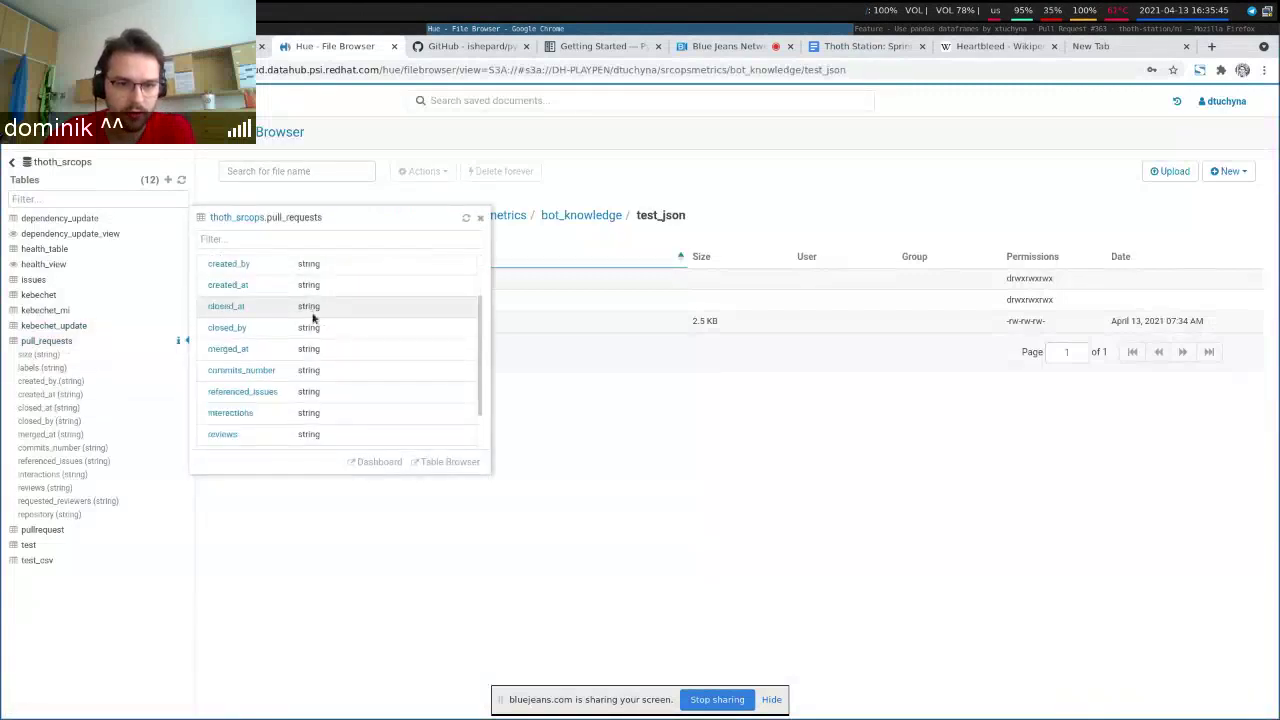
click(424, 461)
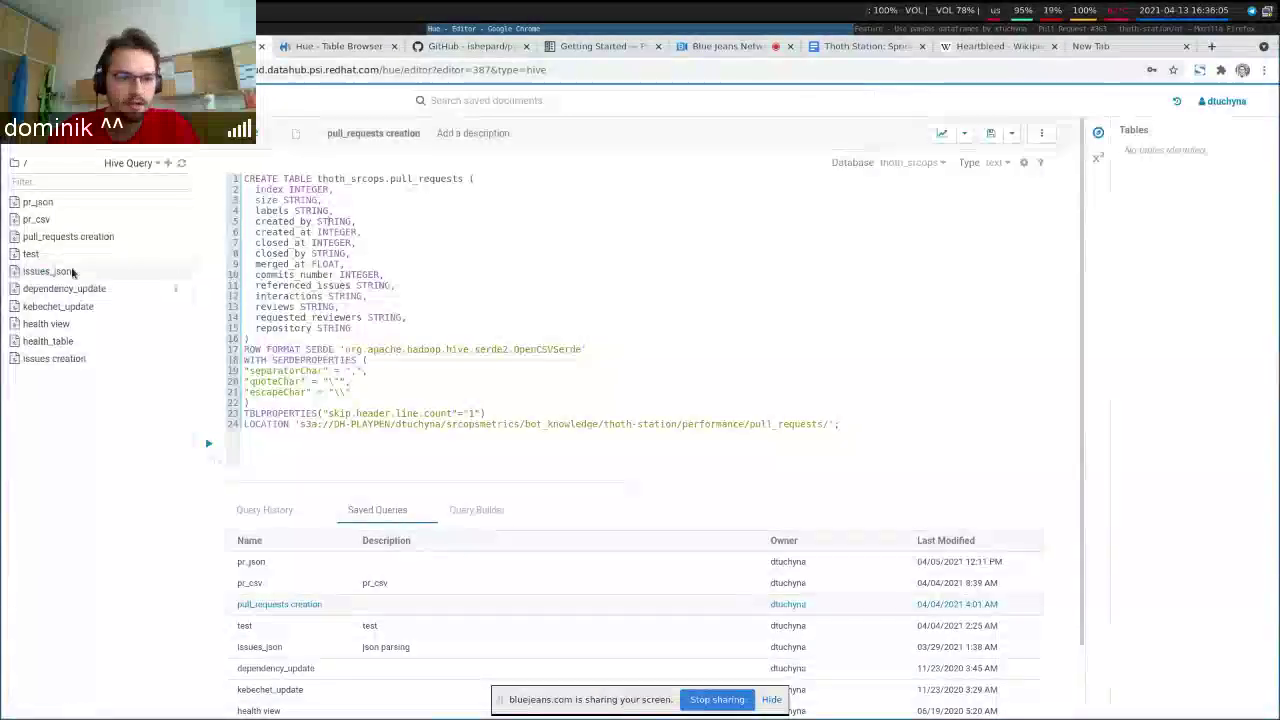
Open the saved health view query and compare its CAST column list with the pull_requests table.
click(47, 324)
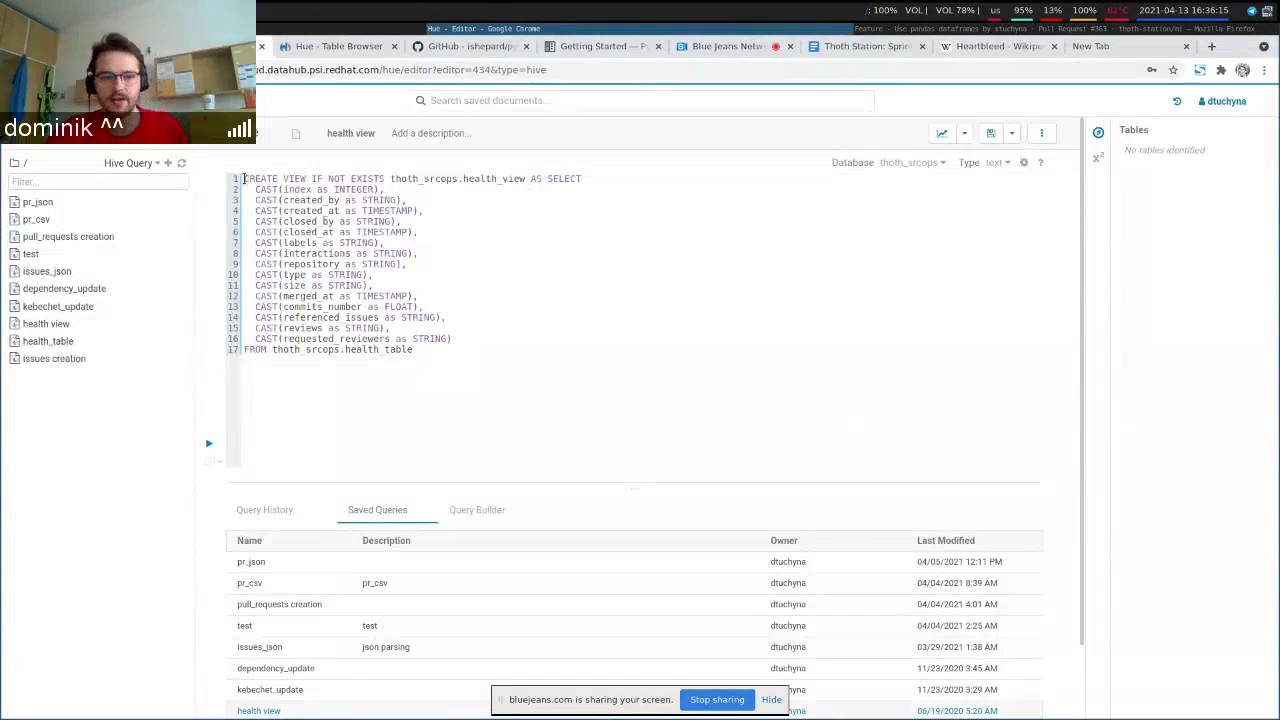
click(322, 46)
key(ctrl+shift+Tab)
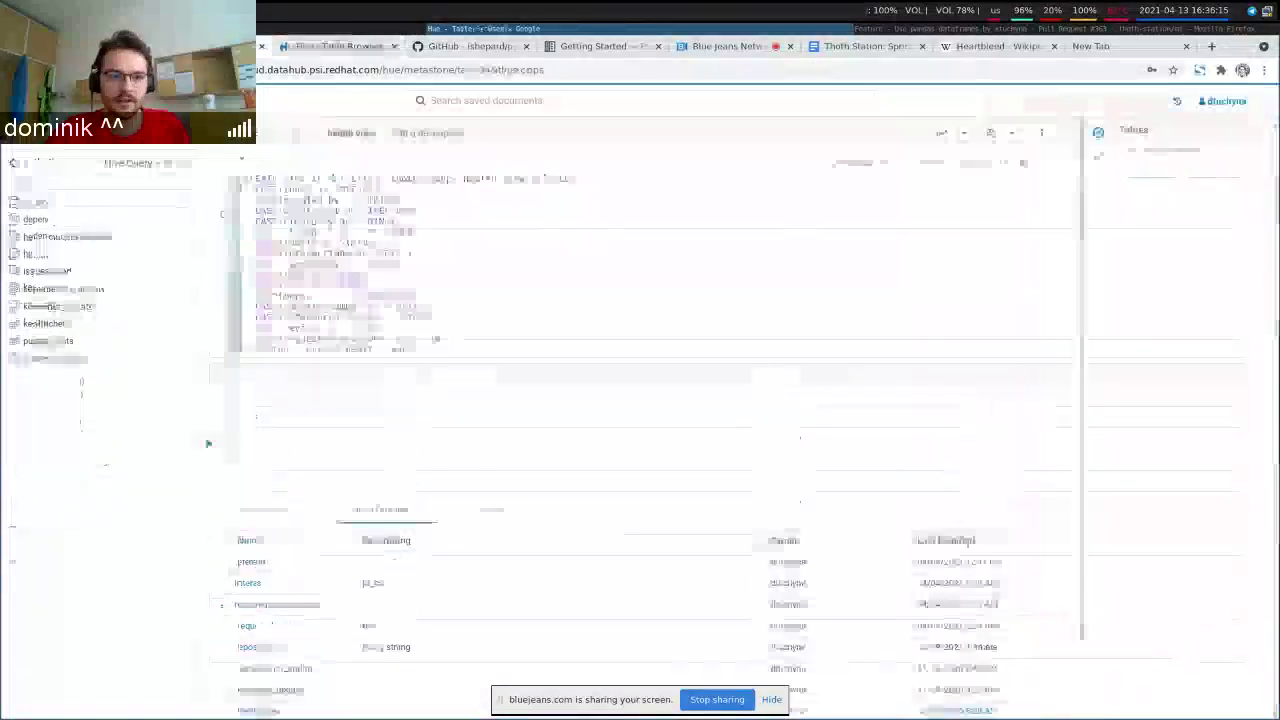
drag(248, 189, 455, 340)
click(322, 46)
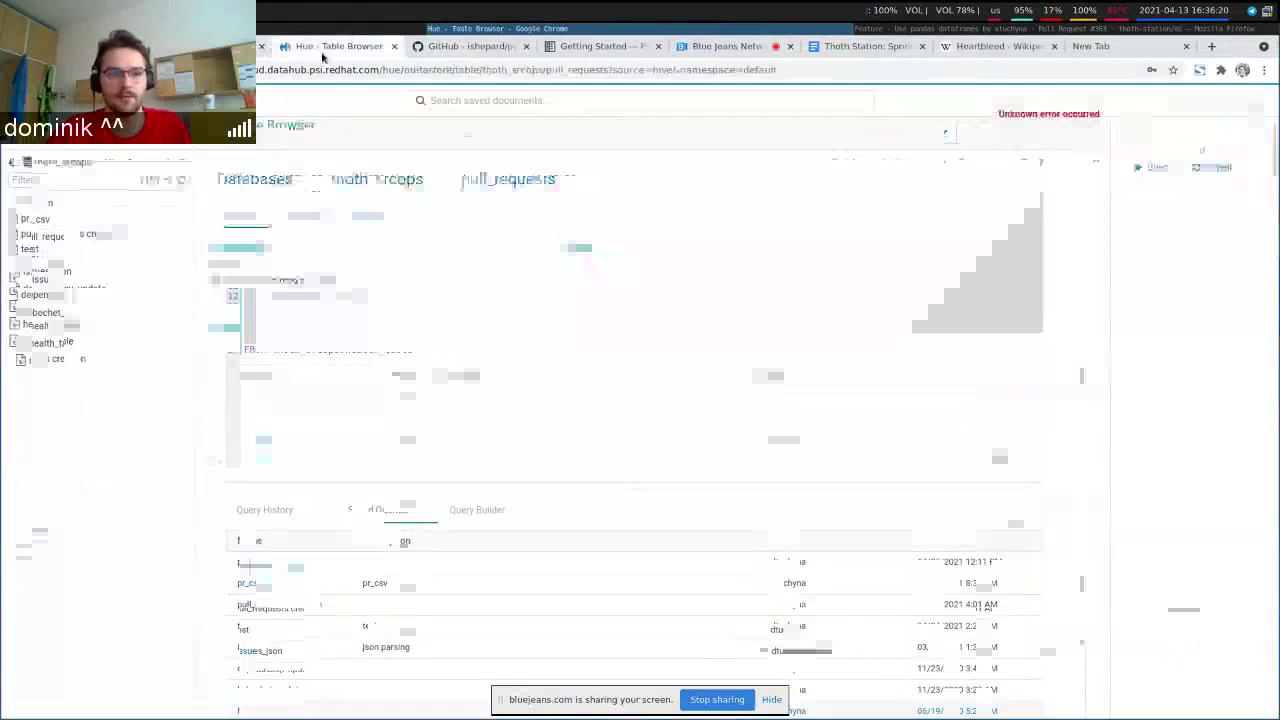
key(ctrl+shift+Tab)
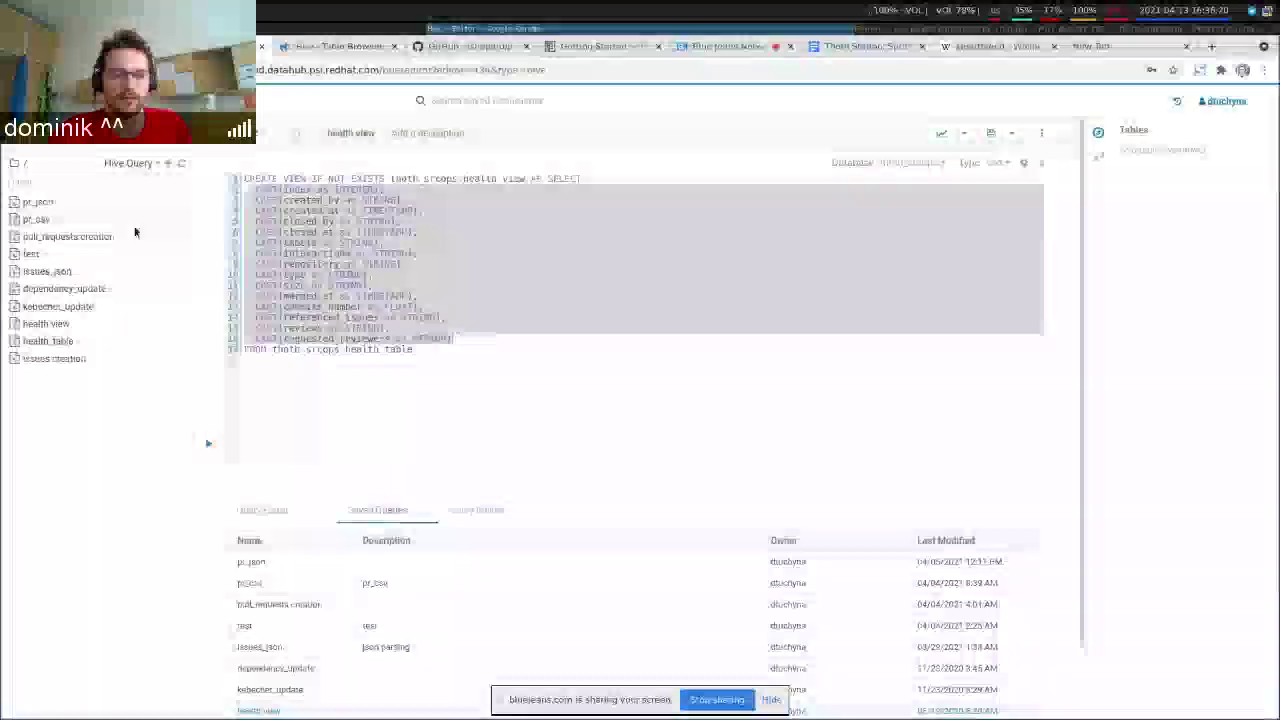
Open the saved pr_json and pr_csv queries in turn and compare the pr_csv column types with the pull_requests table schema.
click(40, 204)
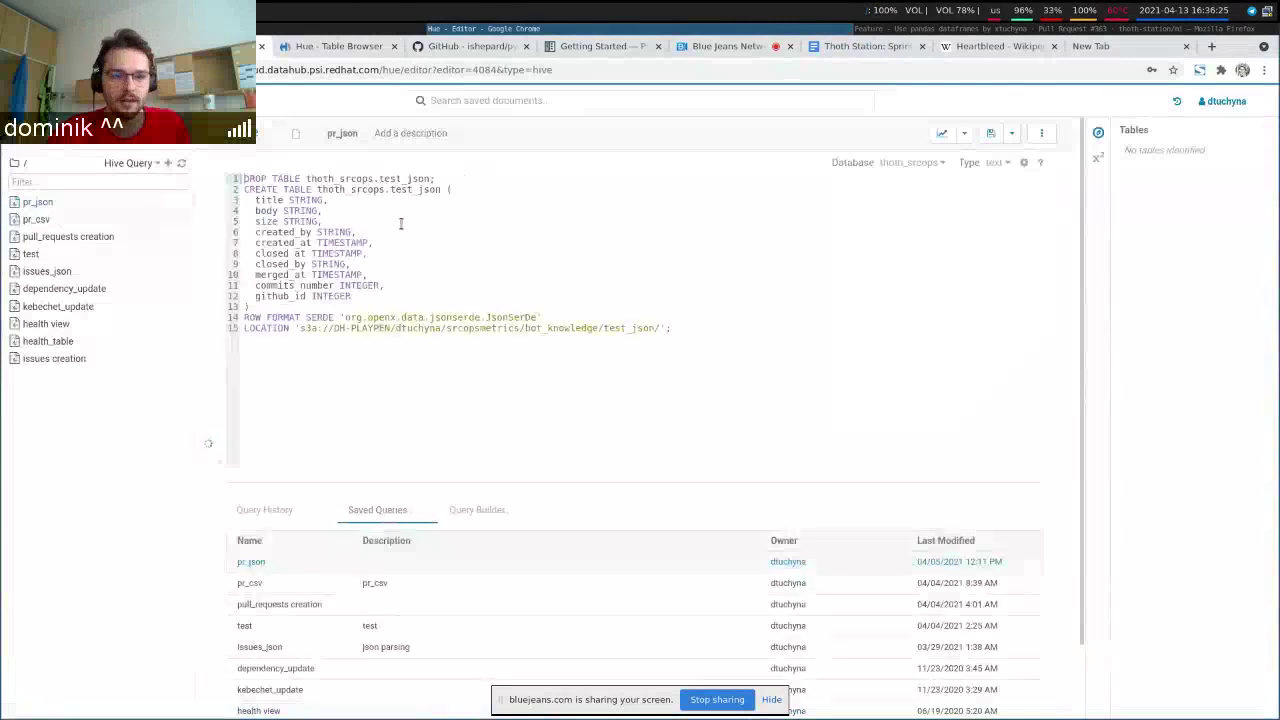
click(36, 220)
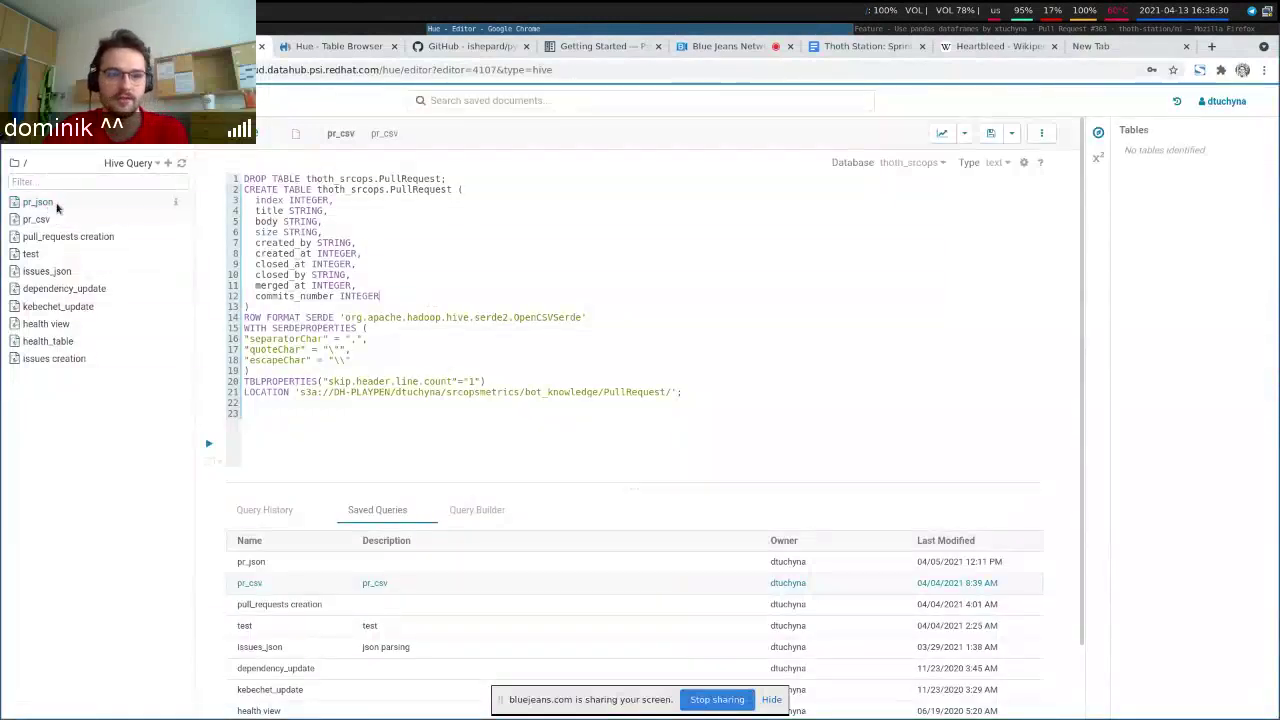
click(330, 47)
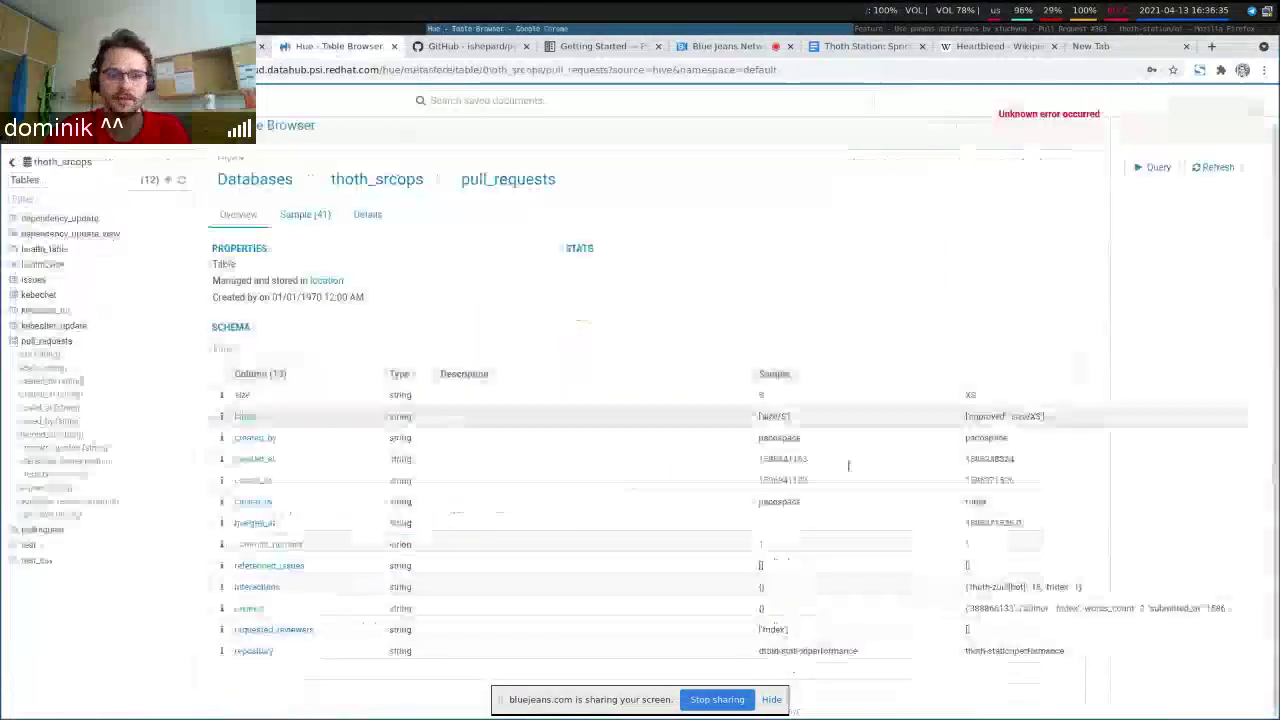
key(alt+Left)
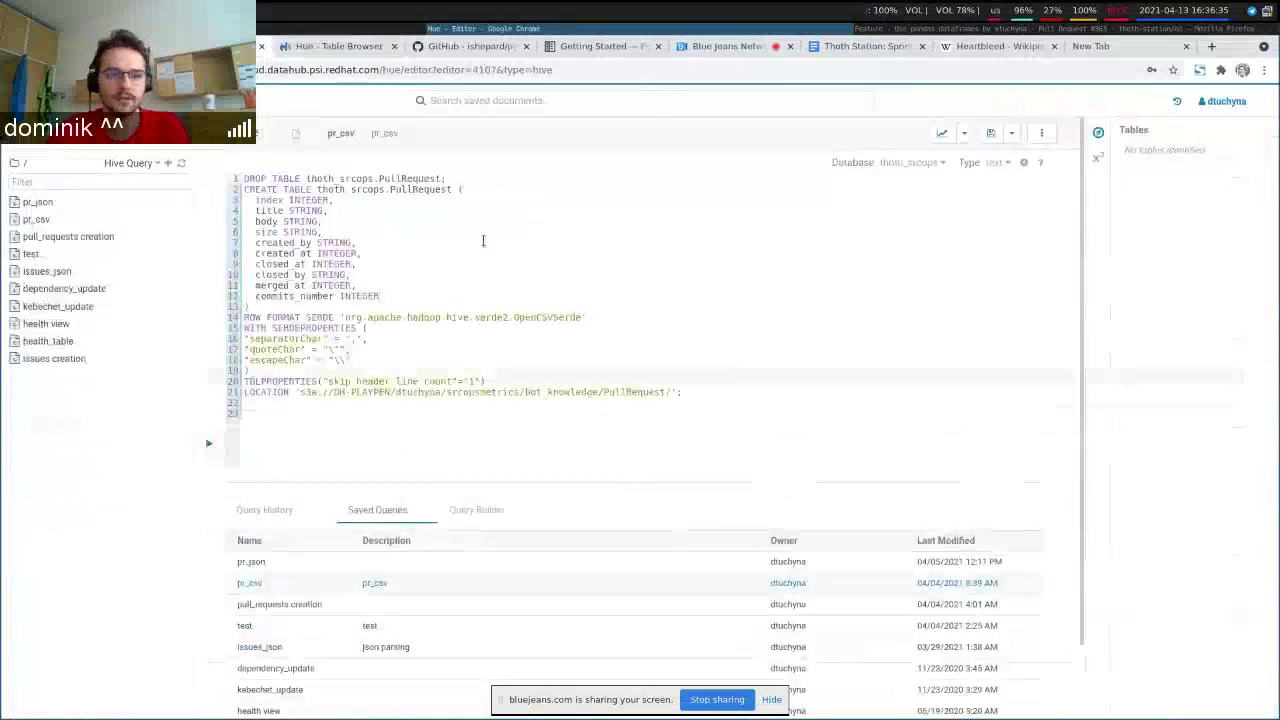
Expand the pullrequest table of thoth_srcops in the table list and open its column information.
click(330, 44)
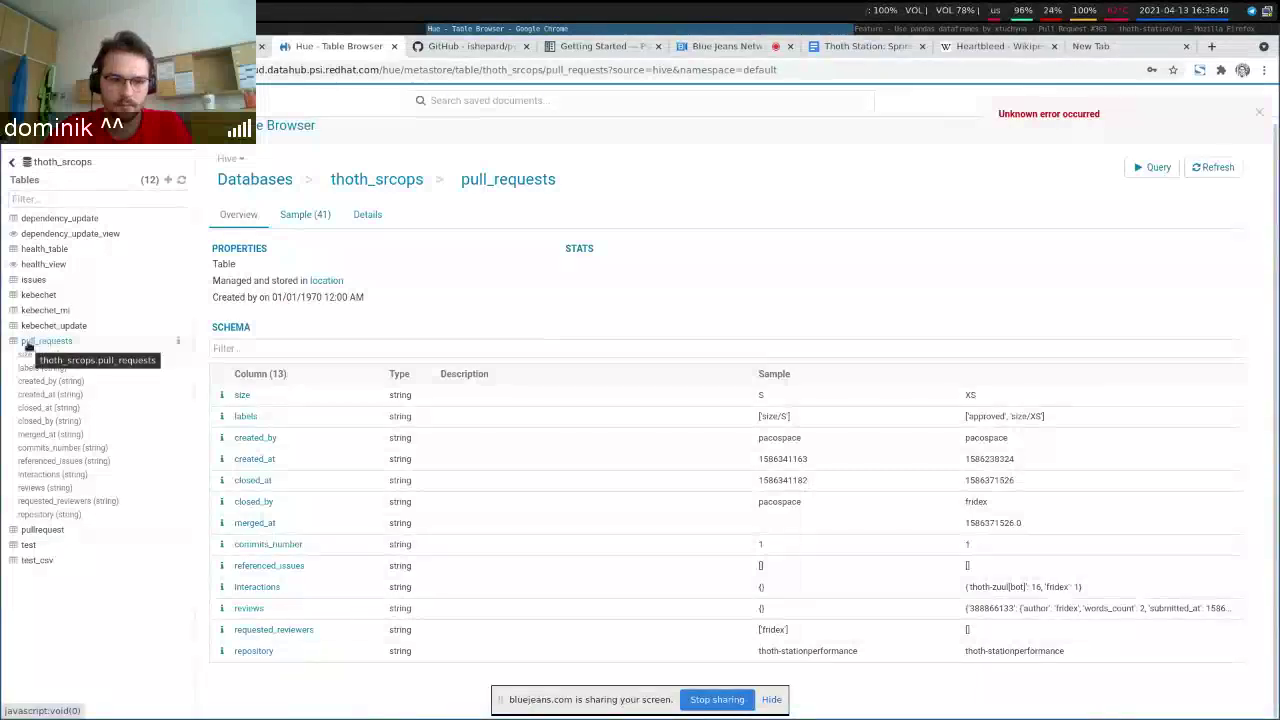
click(40, 531)
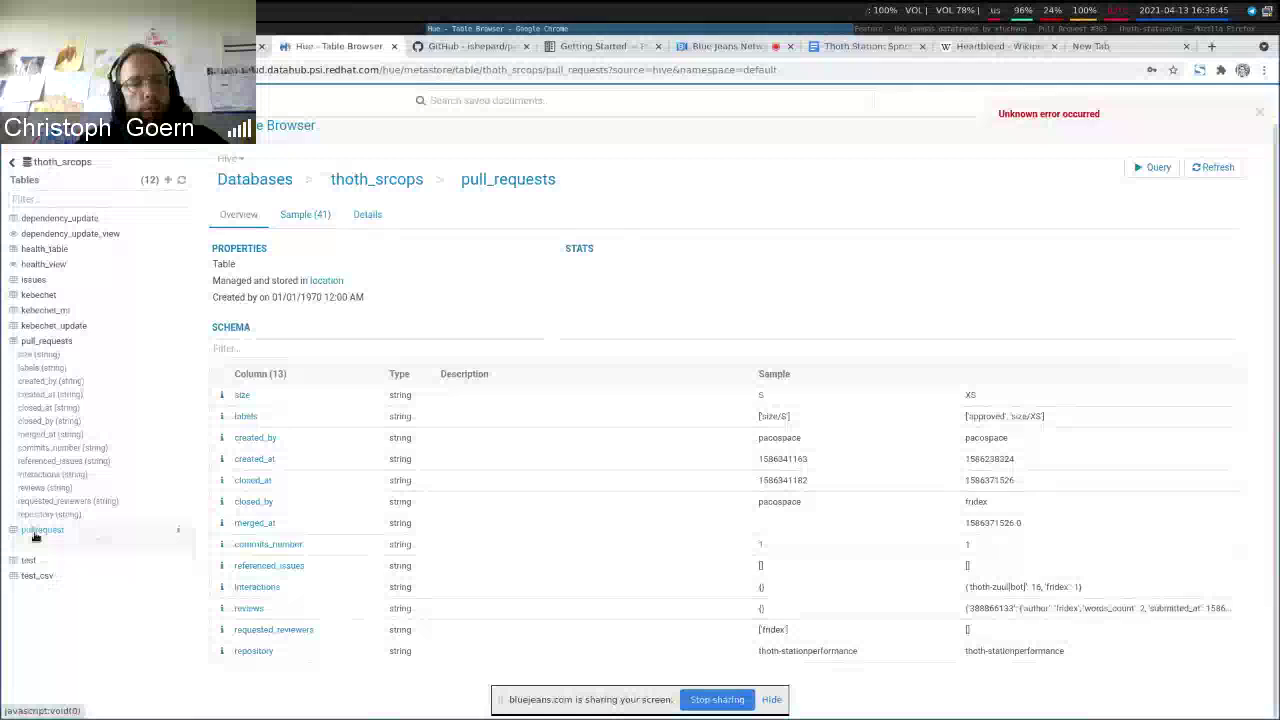
click(177, 529)
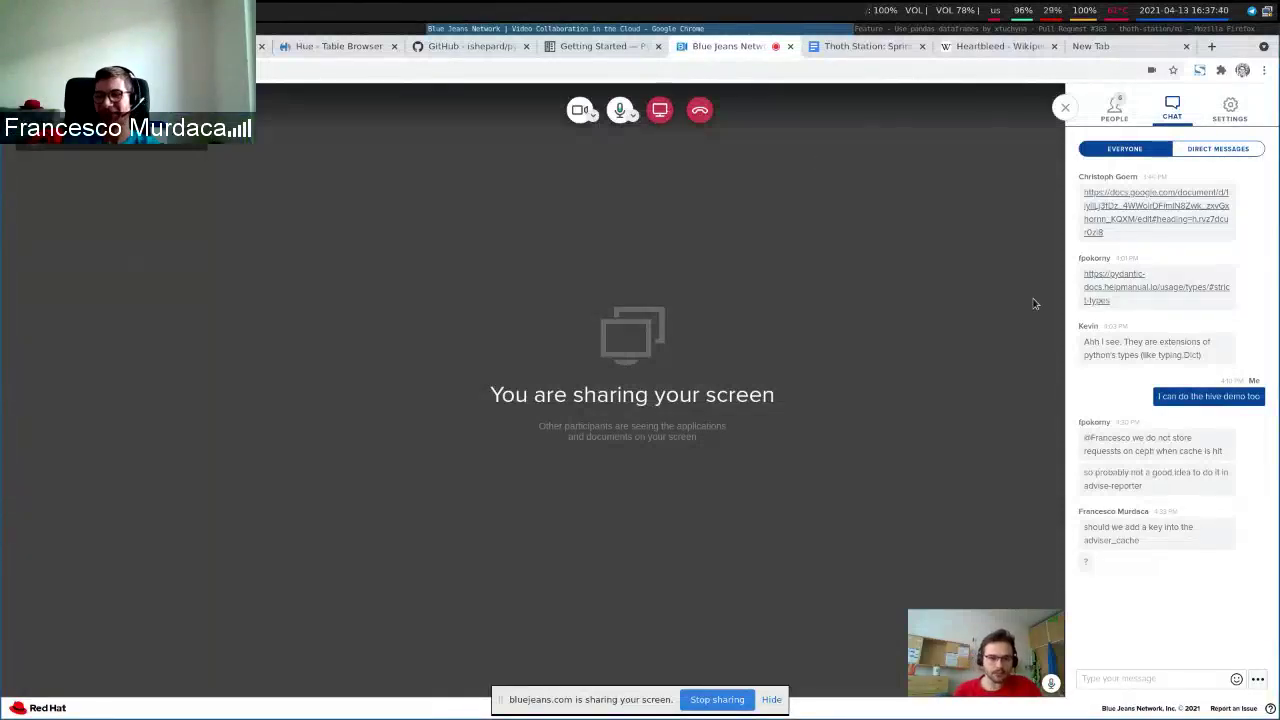
drag(1188, 527, 1167, 549)
click(1084, 527)
click(1167, 549)
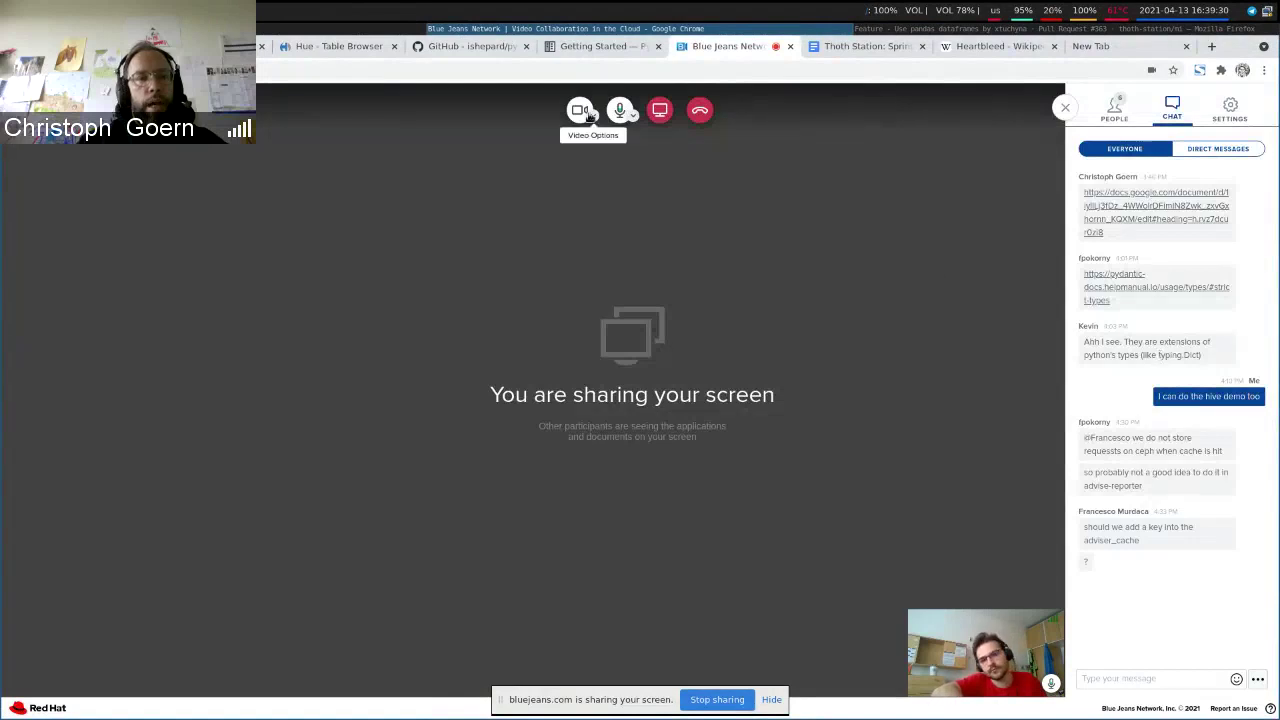
Mute the microphone in the Blue Jeans meeting.
click(620, 110)
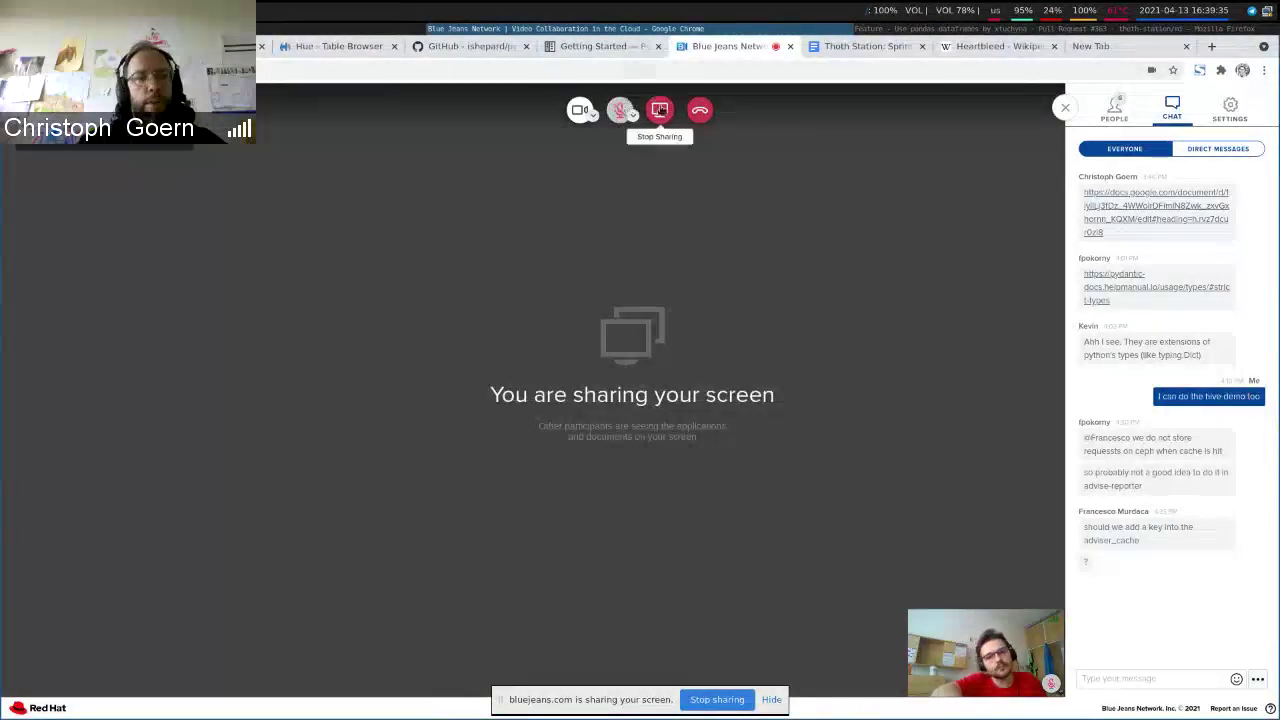